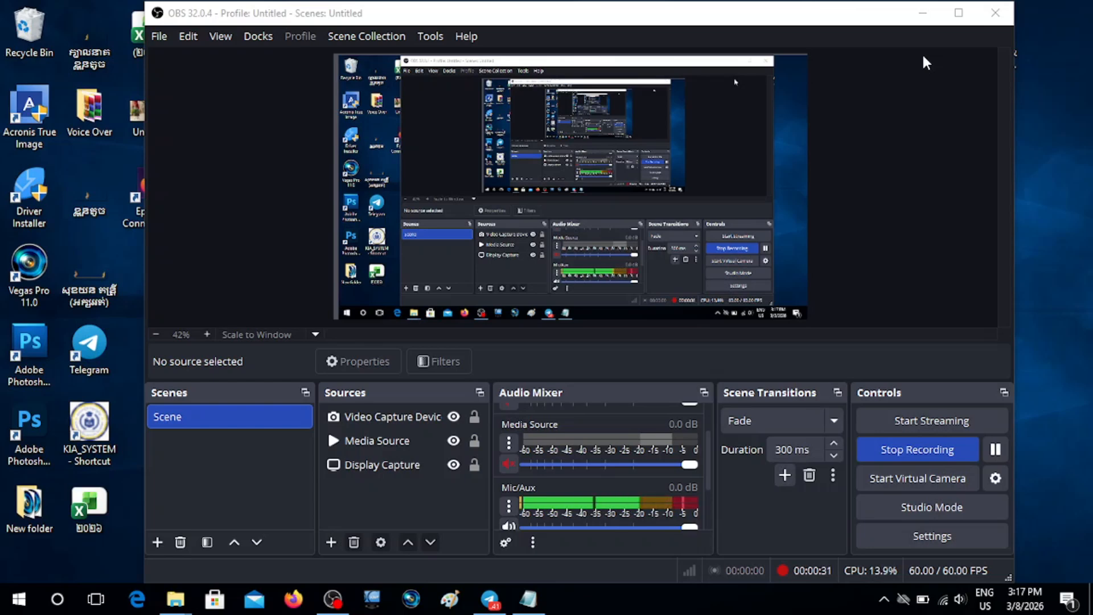
Step: Minimize the recorder window, launch Excel and create a blank workbook
left_click(922, 13)
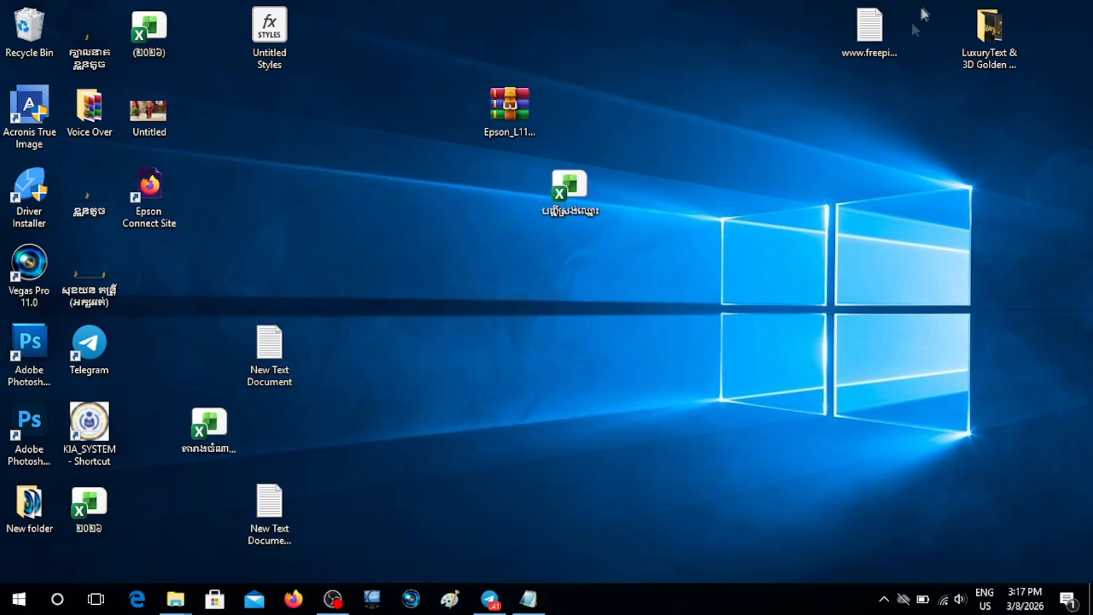
key("super+r")
key("Return")
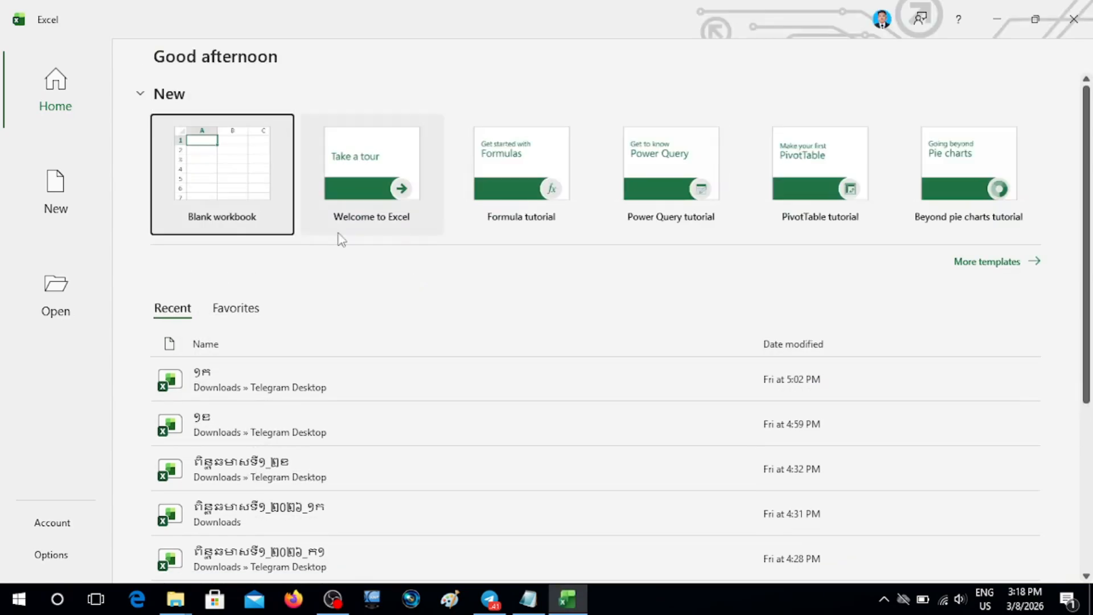
left_click(230, 190)
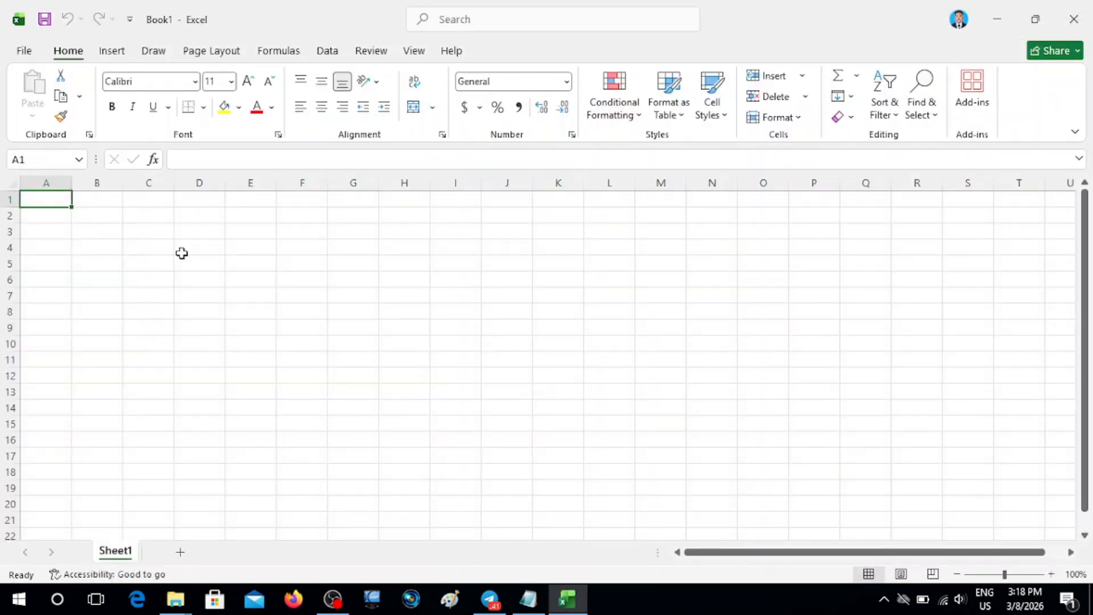
Step: Number cells A1:A17 from 1 to 17 by filling down a series that starts with 1
type("1")
left_click(69, 272)
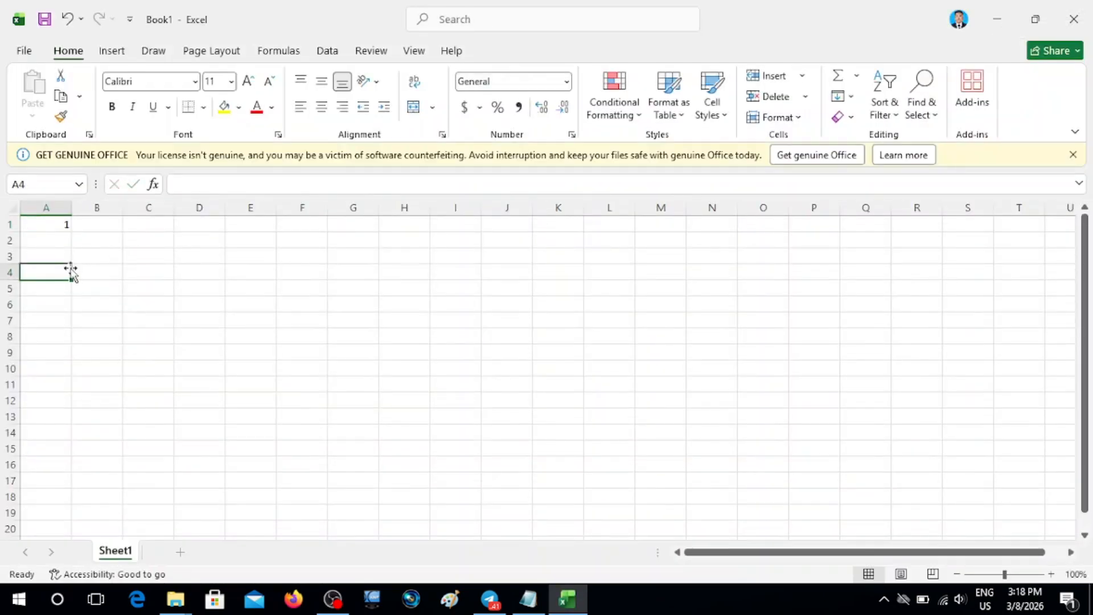
left_click(43, 225)
left_click_drag(70, 231, 64, 489)
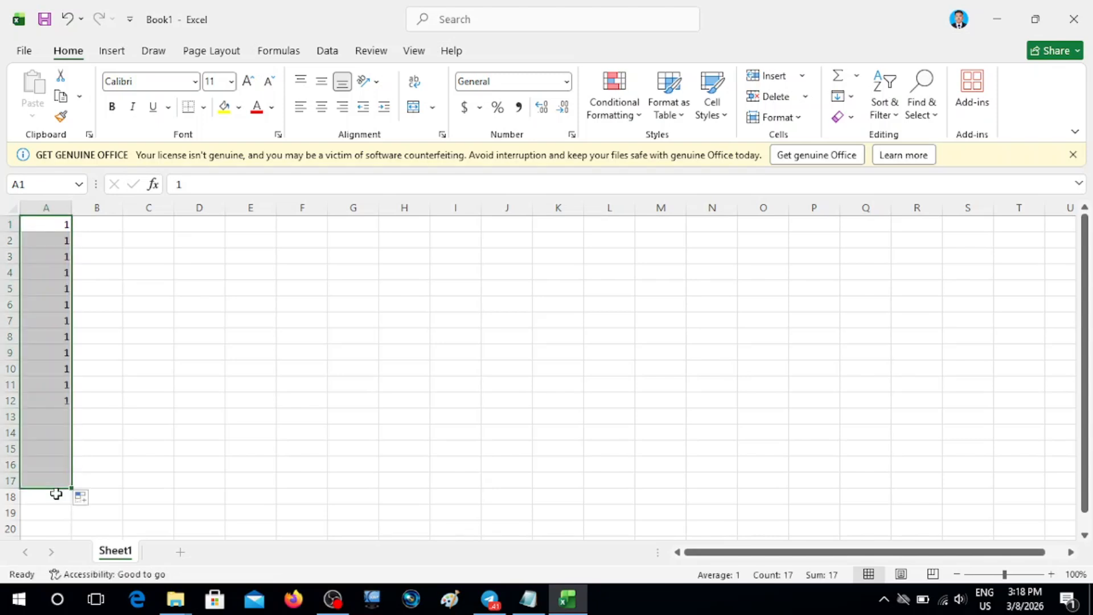
left_click(85, 499)
left_click(121, 422)
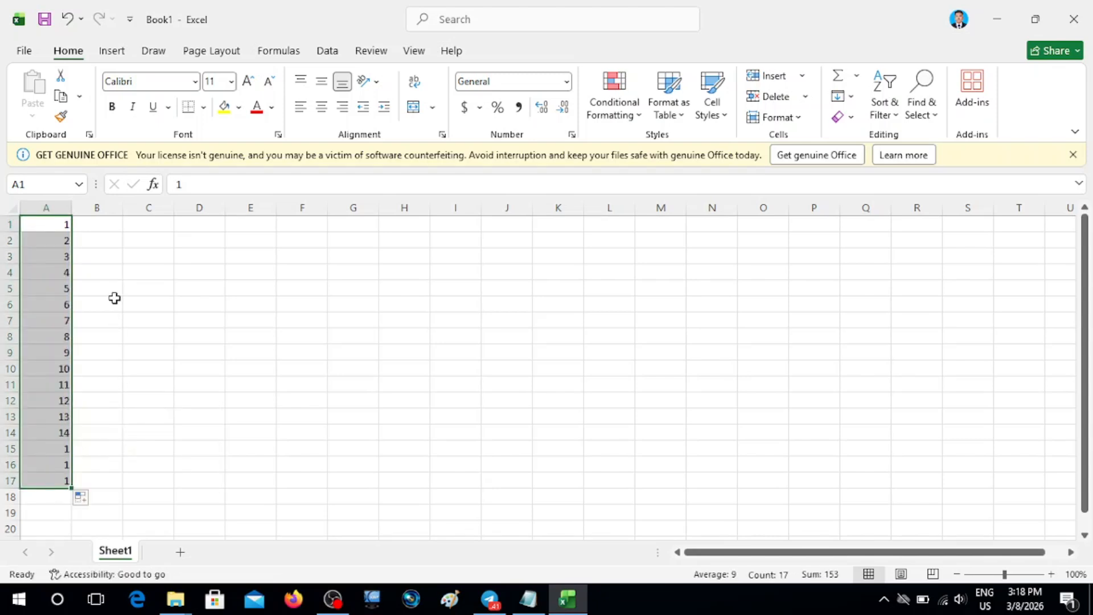
Step: Enter the letters A, B, C, D, E and F down cells B1:B6, one per cell
left_click(101, 227)
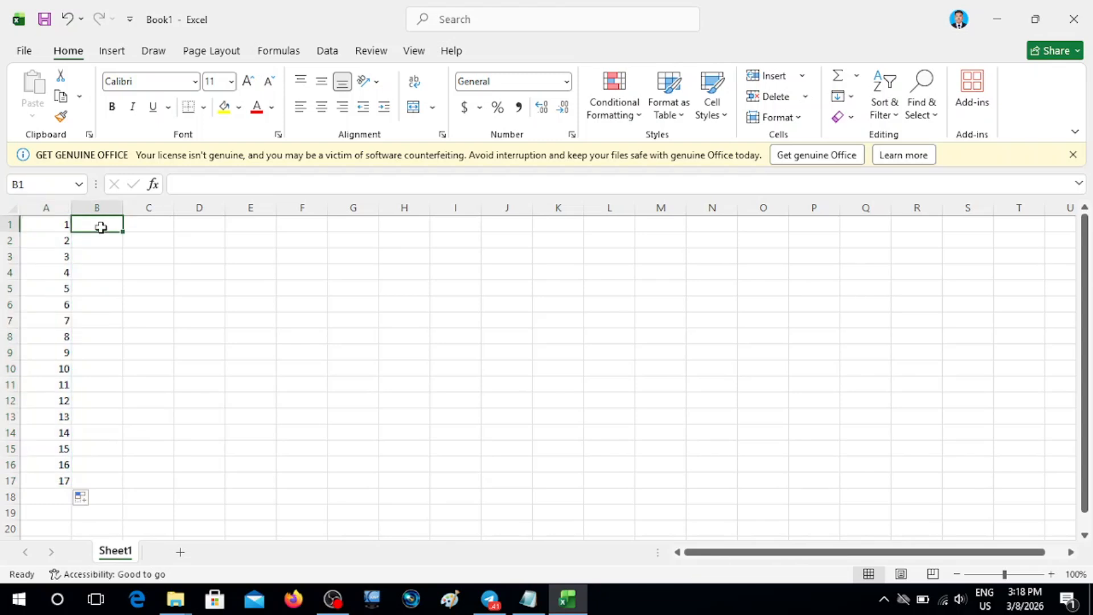
type("A")
key("Return")
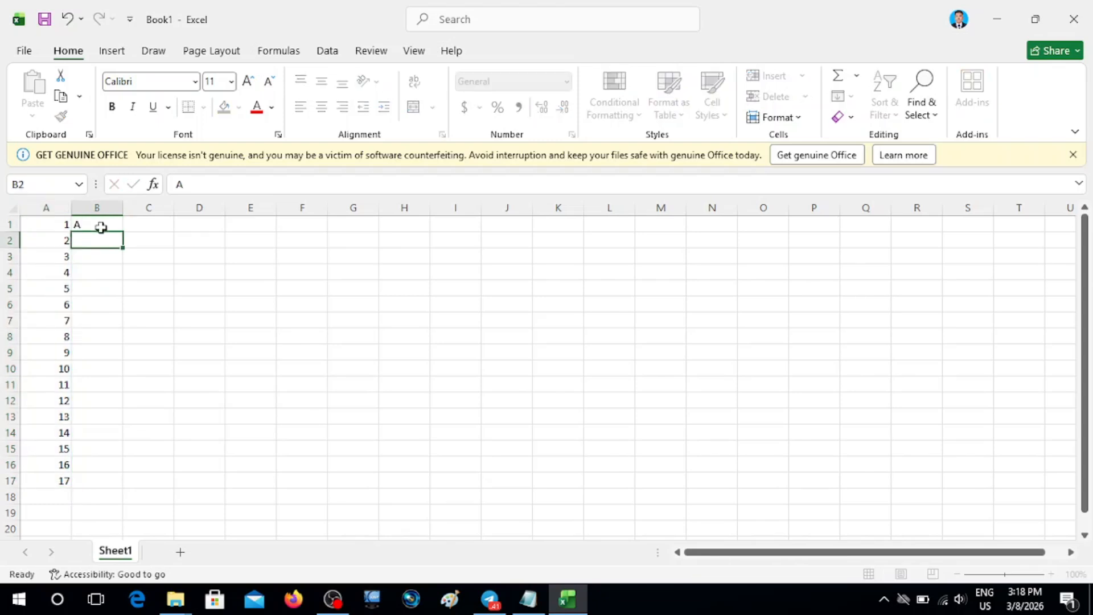
type("B")
key("Return")
type("C")
key("Return")
type("D")
key("Return")
type("E")
key("Return")
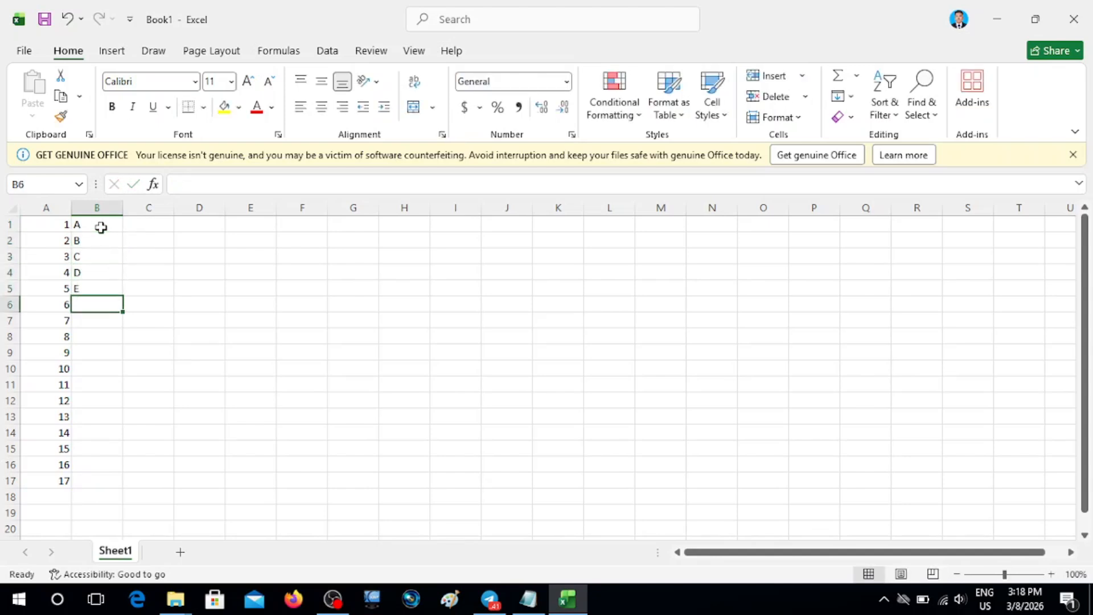
type("F")
key("Return")
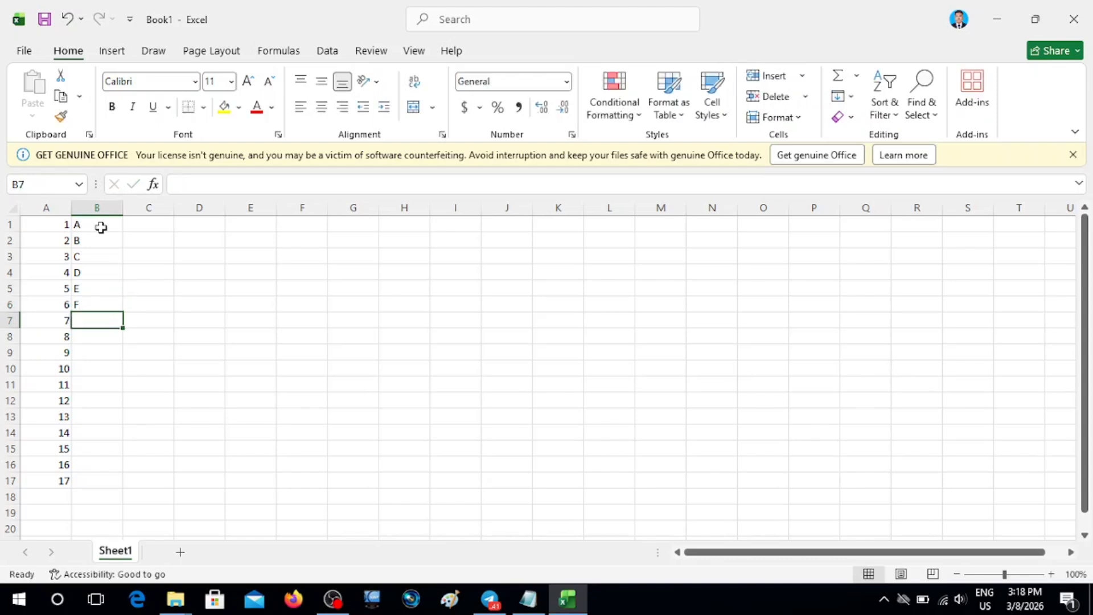
Step: Repeat the letters A, B, C, D, E and F down cells B7:B12
type("A")
key("Return")
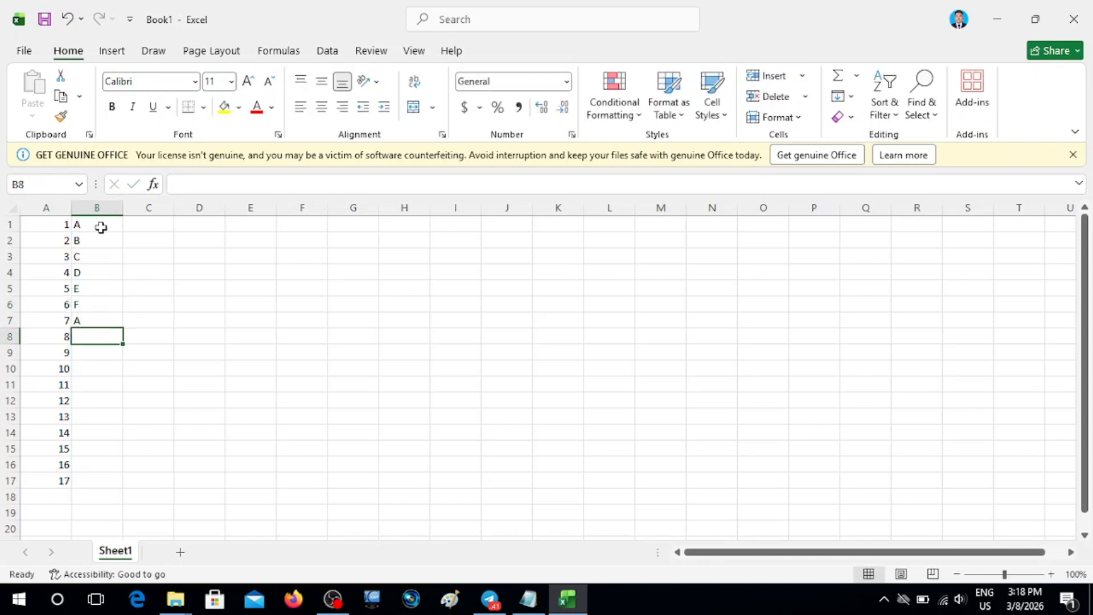
type("B")
key("Return")
type("C")
key("Return")
type("D")
key("Return")
type("E")
key("Return")
type("F")
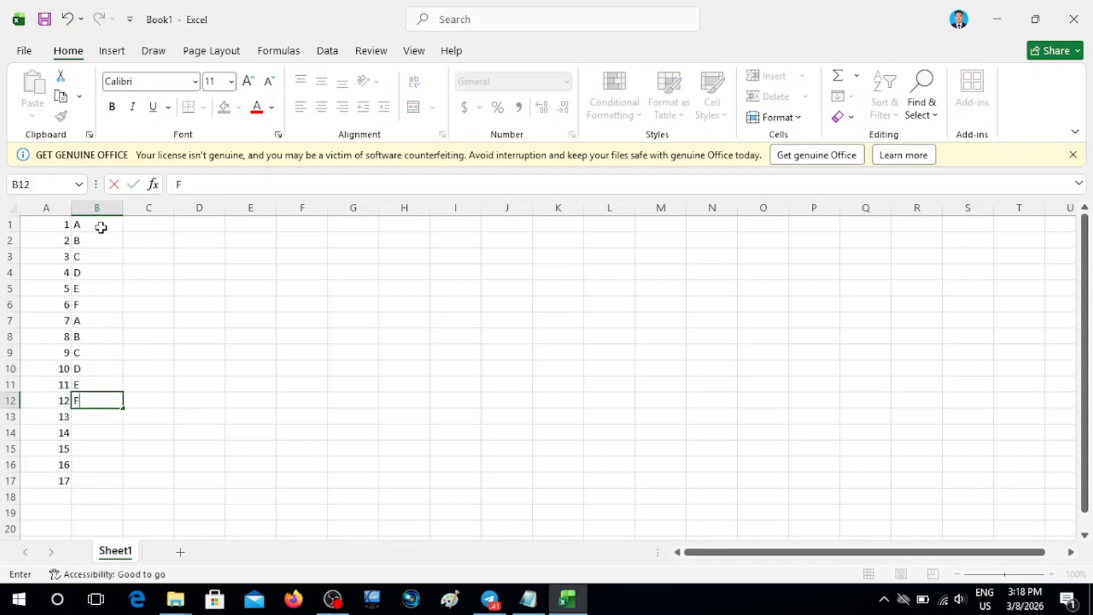
left_click(109, 285)
left_click(86, 245)
left_click_drag(87, 248, 88, 396)
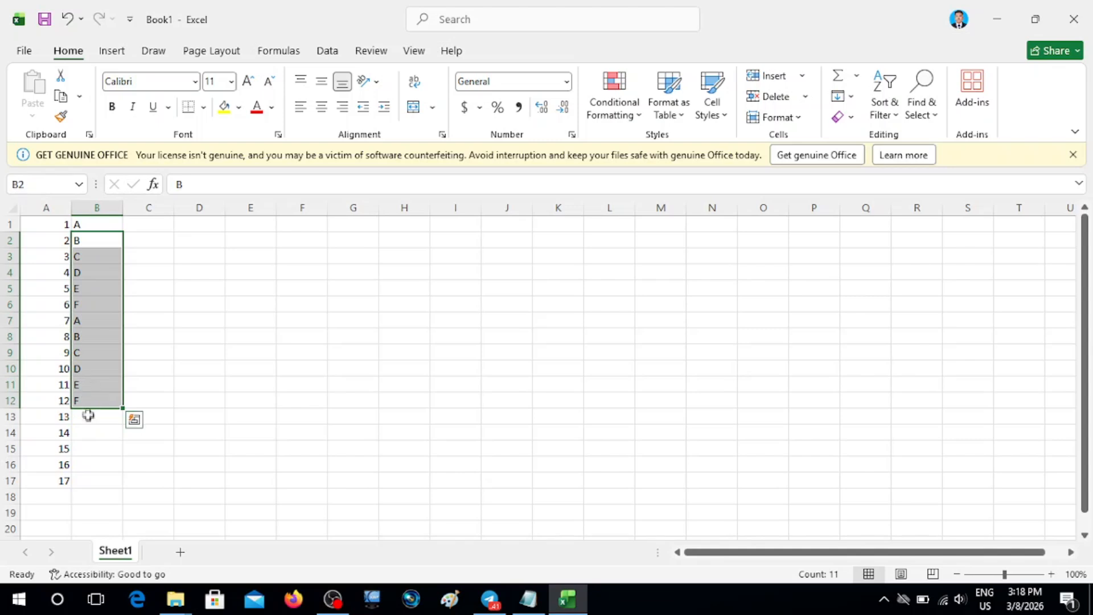
Step: Enter E, A, C, B and D down cells B13:B17 to complete the letter column
left_click(89, 422)
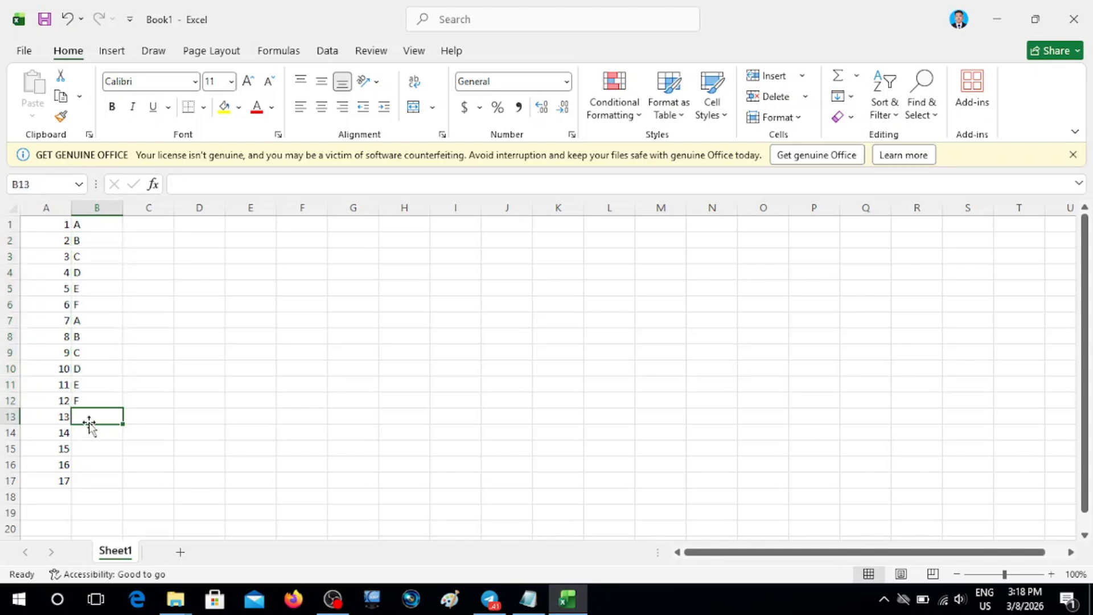
type("S")
key("BackSpace")
type("E")
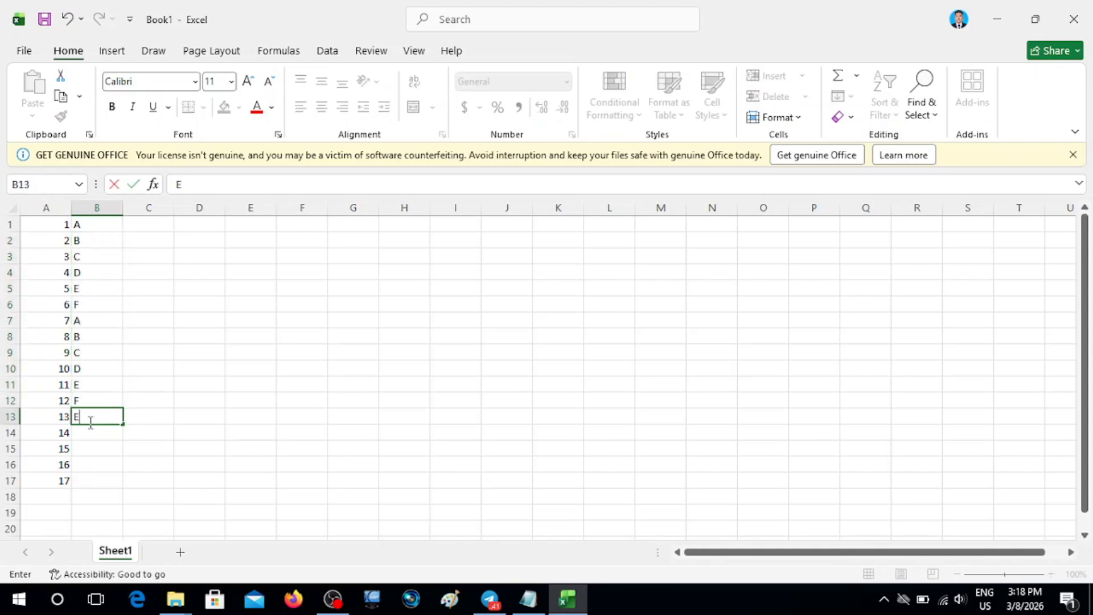
key("Return")
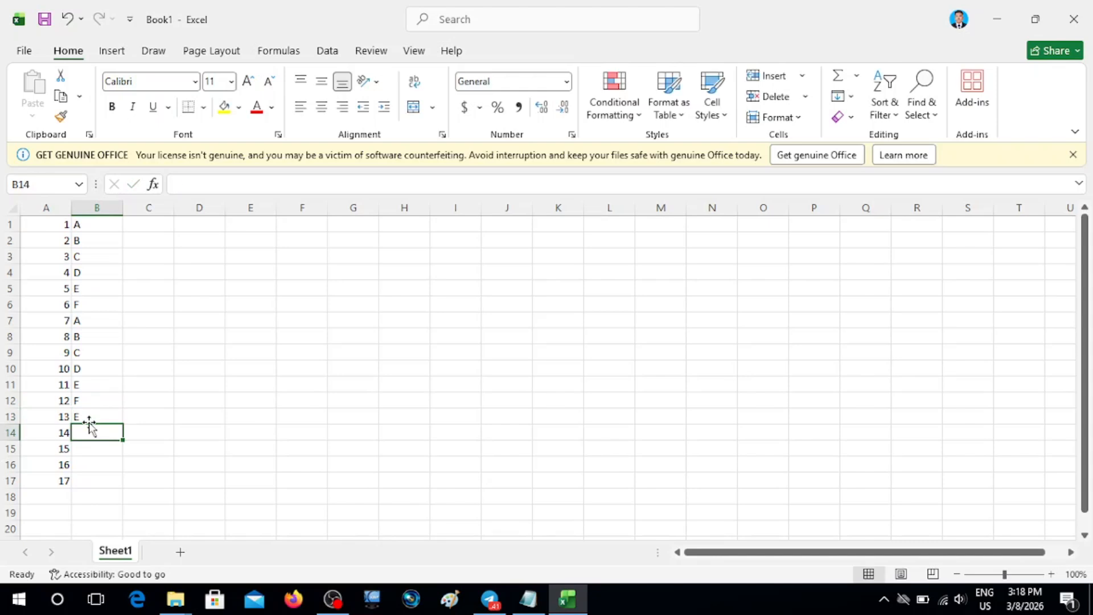
type("A")
key("Return")
type("C")
key("Return")
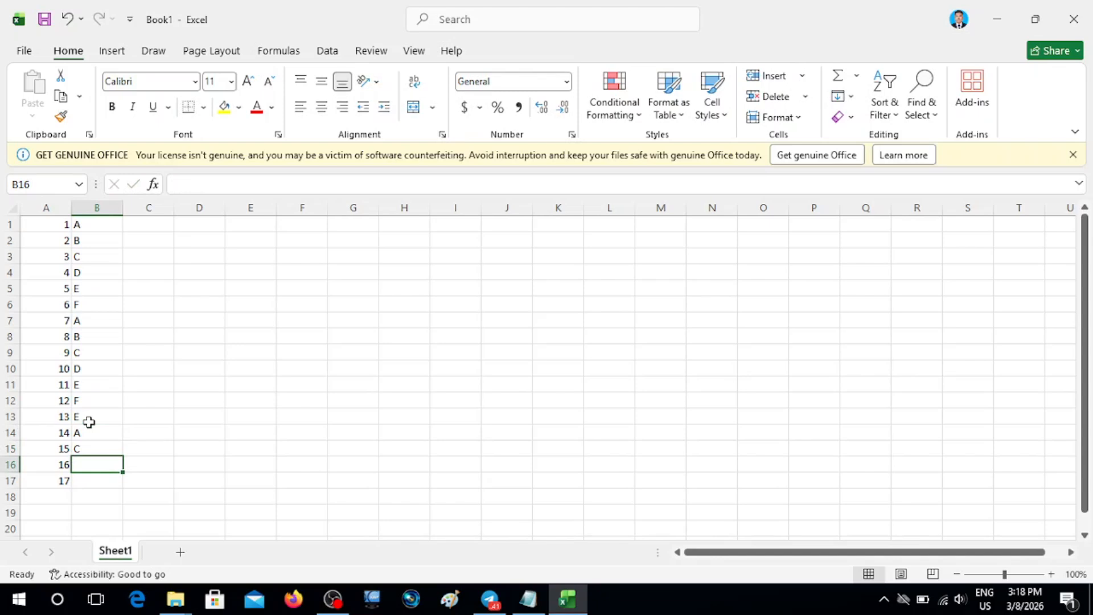
type("B")
key("Return")
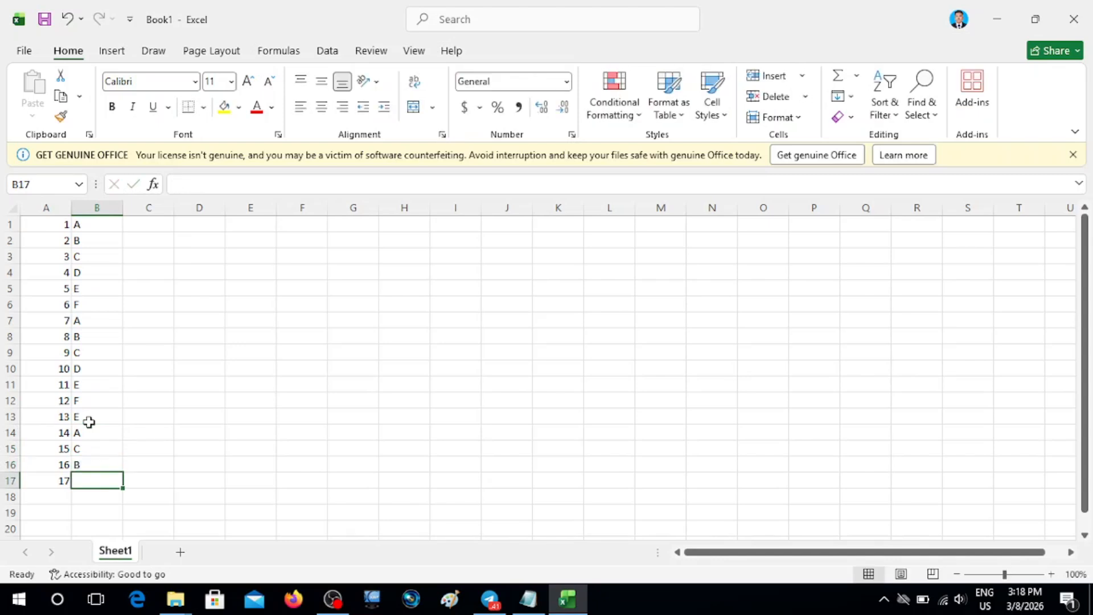
type("D")
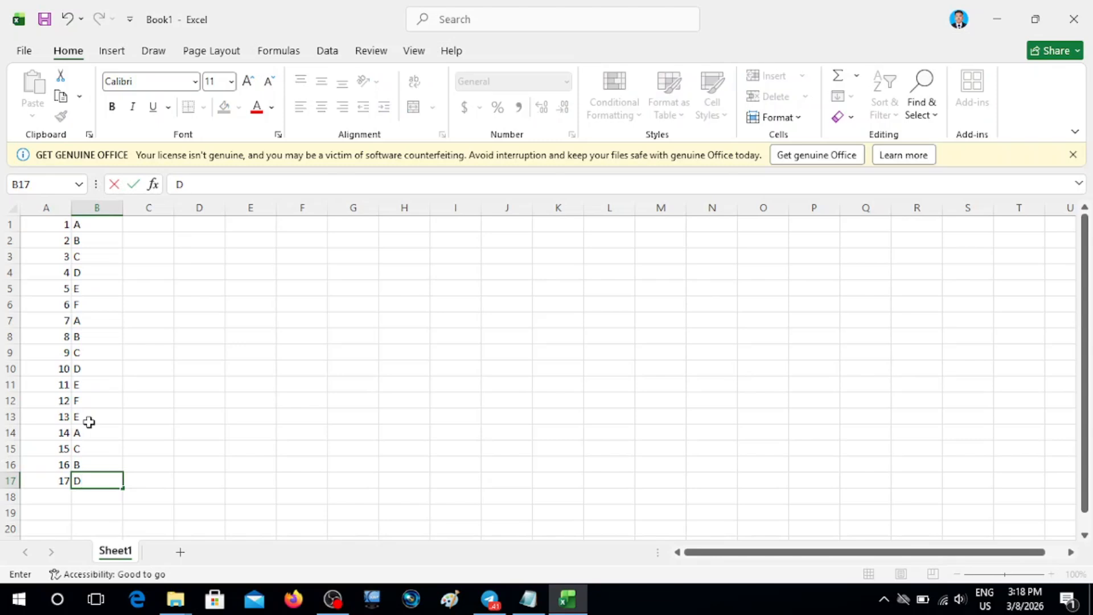
left_click(93, 328)
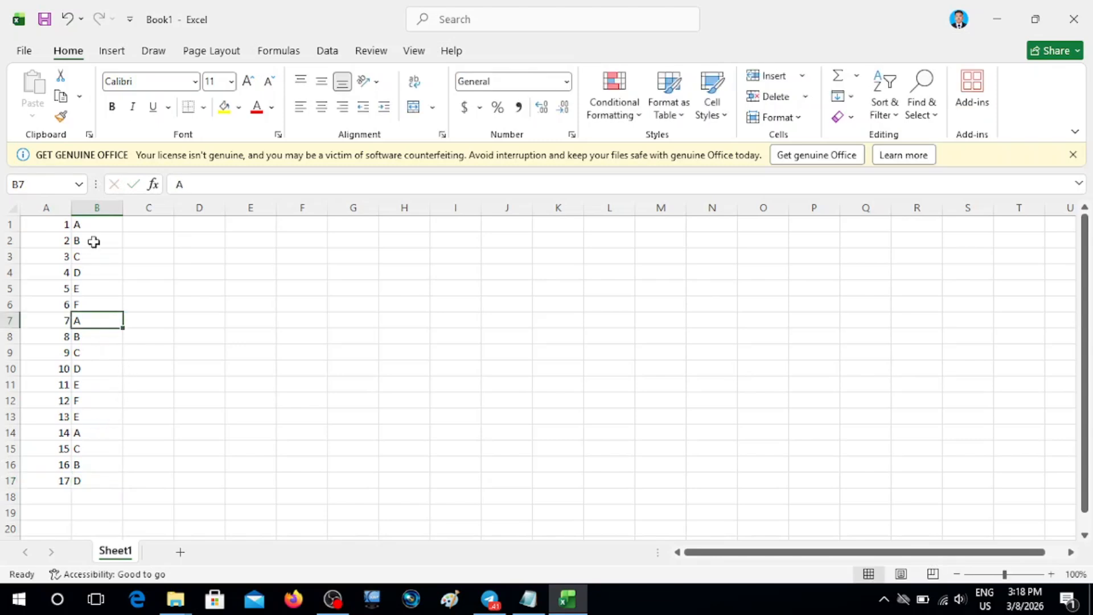
Step: Enter 1 in C1, 23 in C3, 4 in C4, 45 in C5 and 546U in C6, leaving C2 empty
left_click(156, 227)
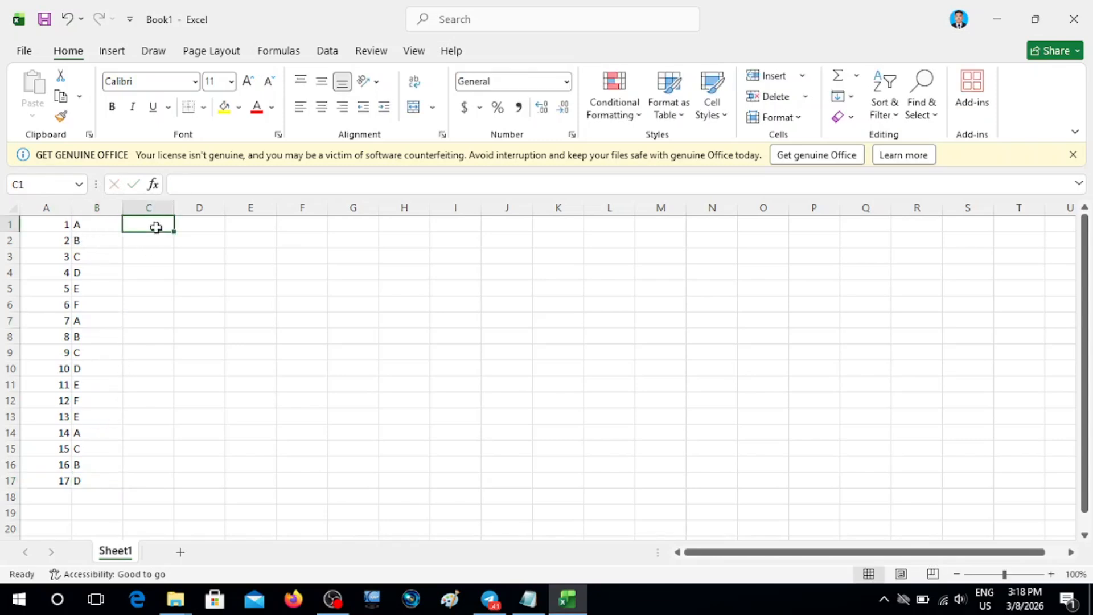
type("1")
key("Return")
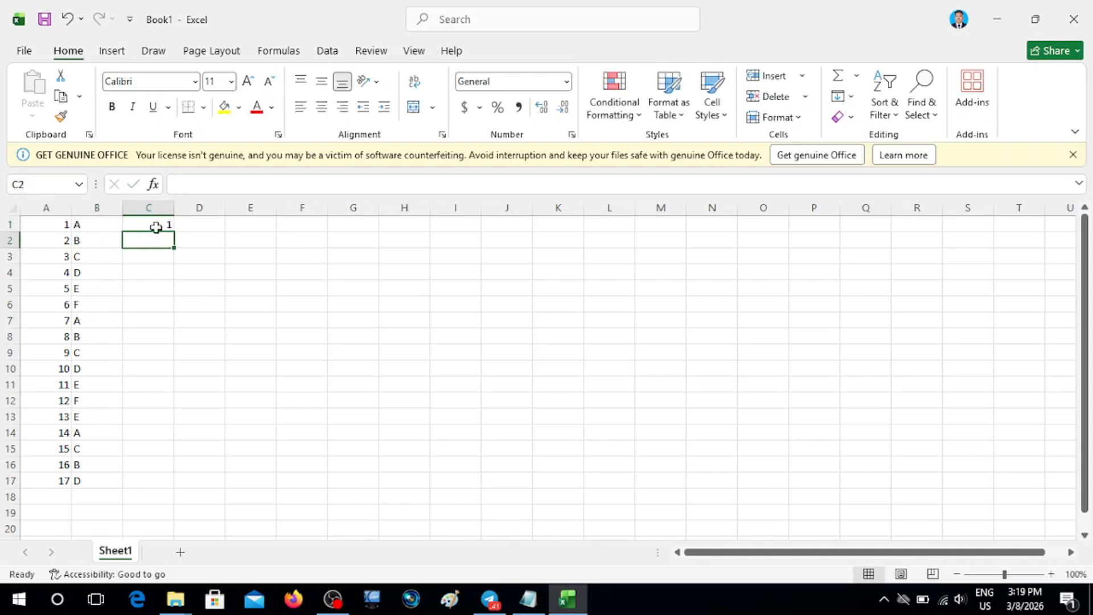
key("Return")
type("23")
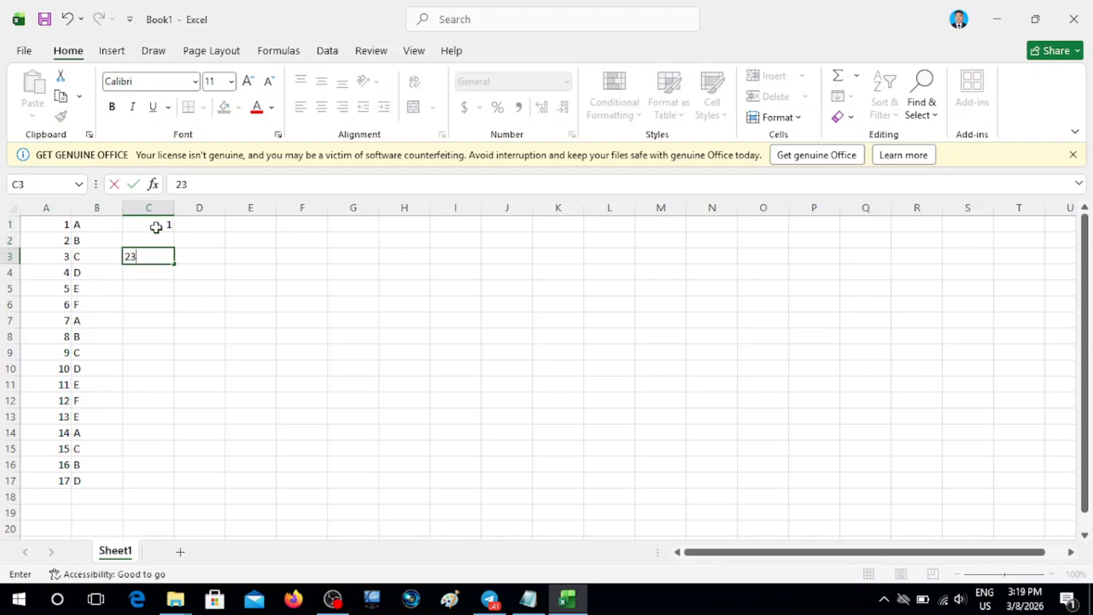
key("Return")
type("4")
key("Return")
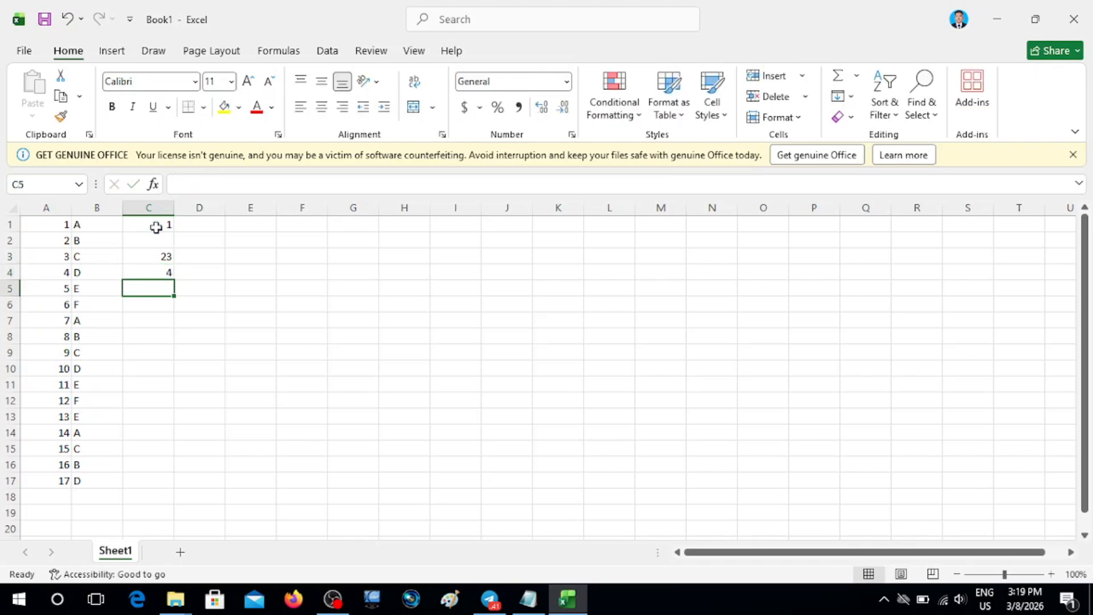
type("45")
key("Return")
type("546U")
key("Return")
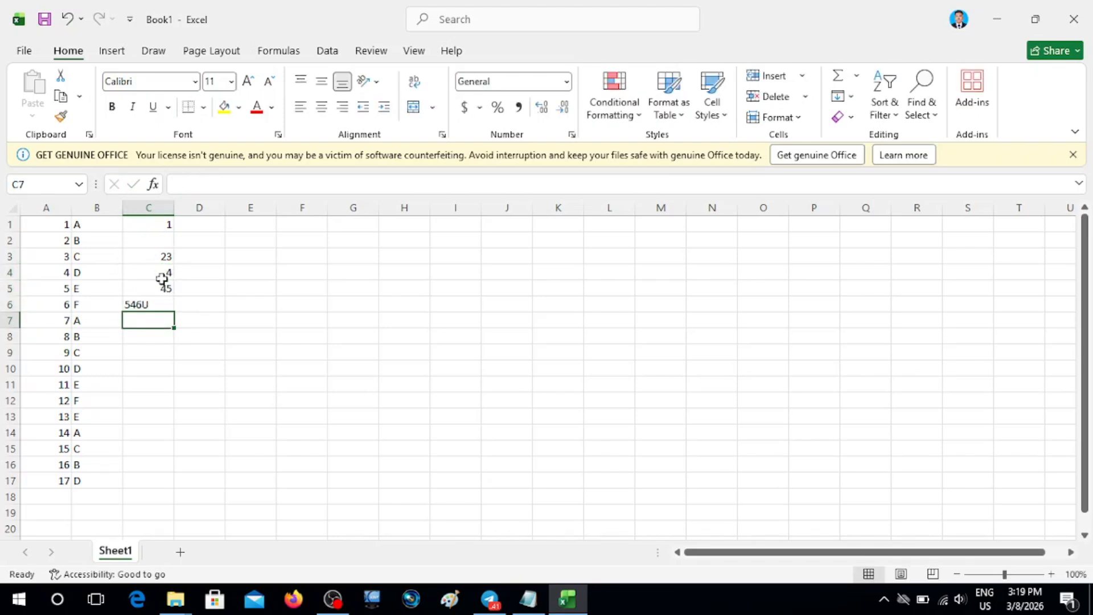
Step: Replace the entry in C6 with 34 and enter 3443 in C7
left_click(155, 306)
type("34")
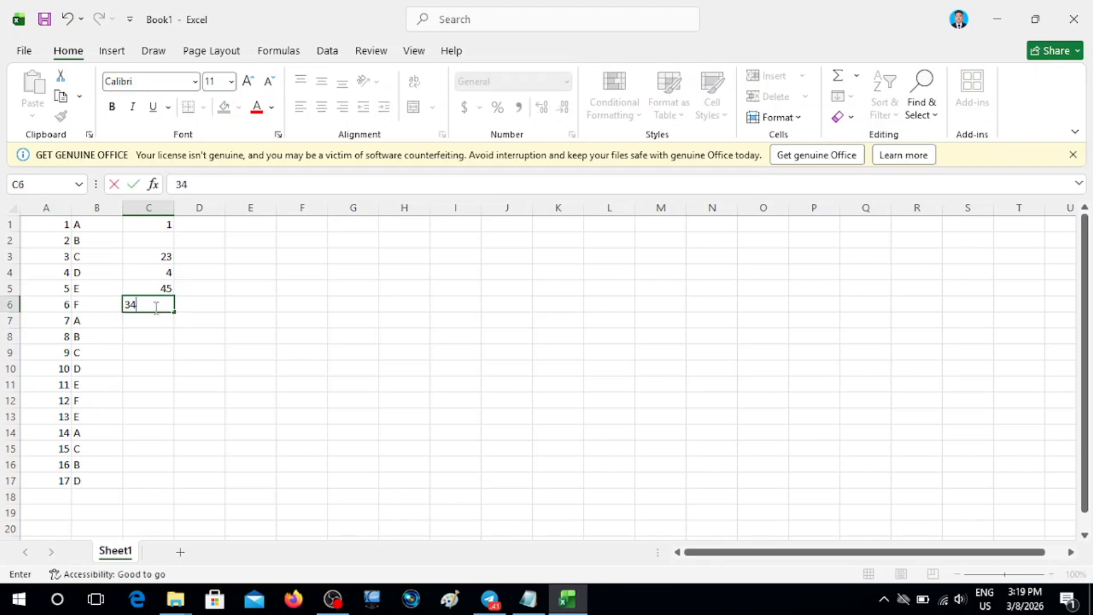
key("Return")
type("34")
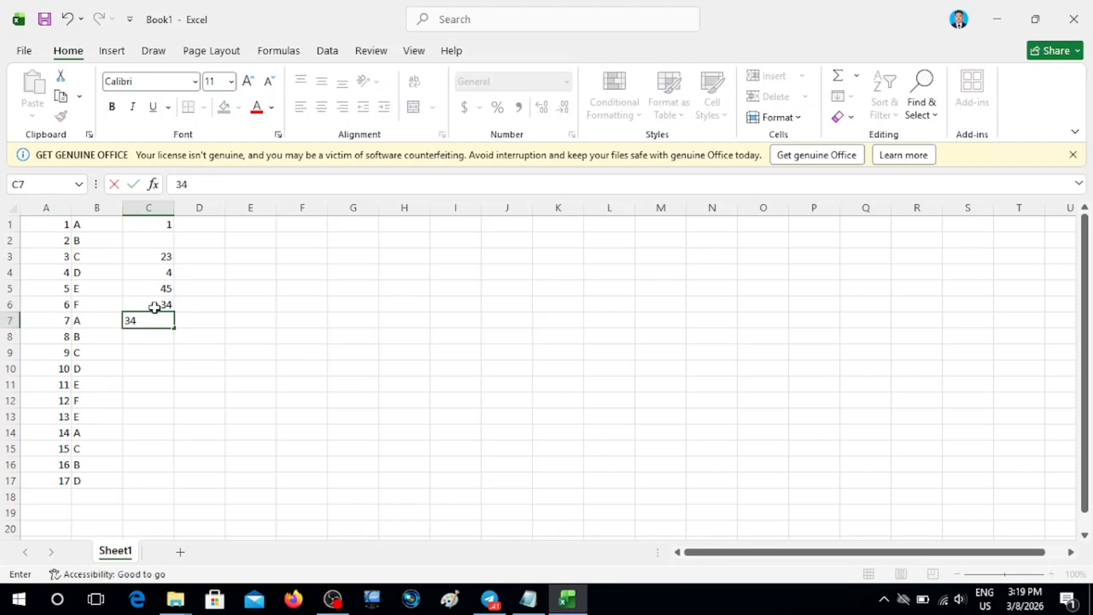
type("43")
key("Return")
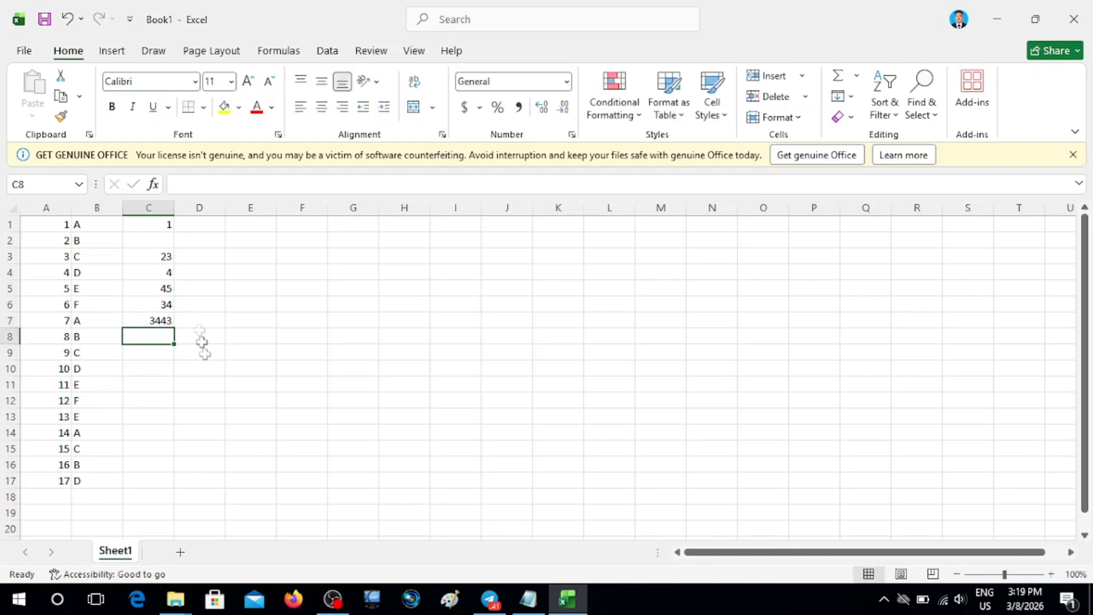
Step: Examine the letters in B1:B17 for distinct and repeated entries, ending with the whole range selected
left_click_drag(83, 224, 95, 479)
left_click(100, 353)
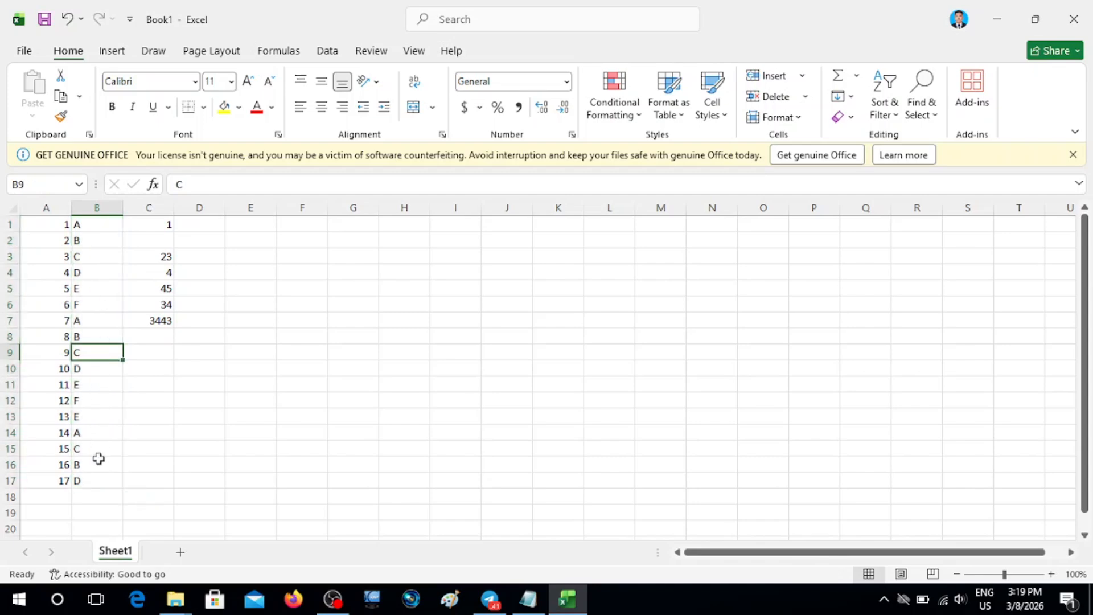
left_click_drag(96, 481, 135, 86)
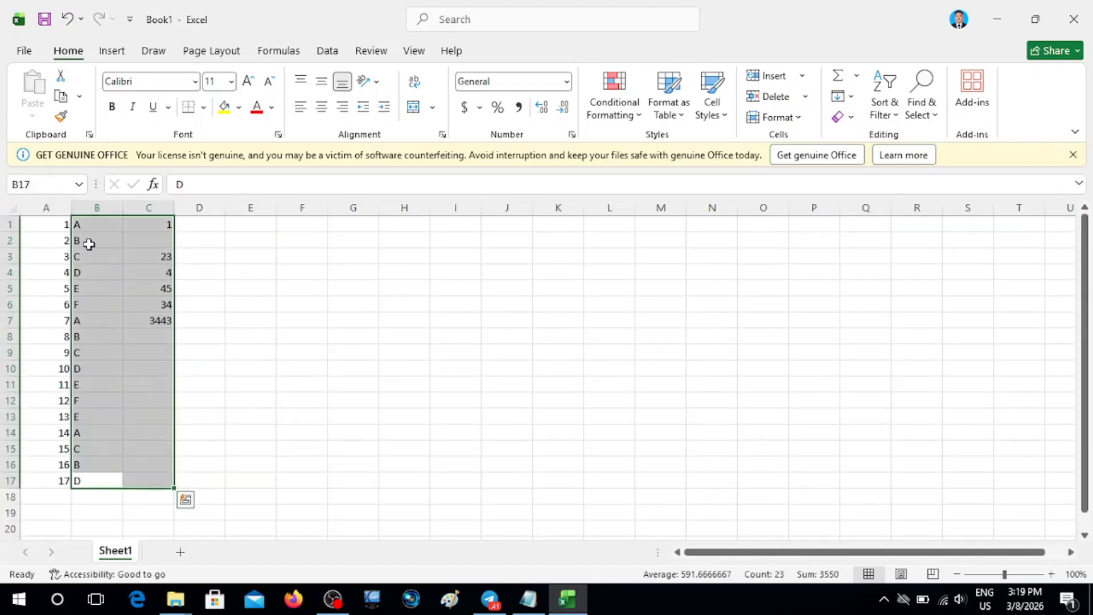
left_click(89, 244)
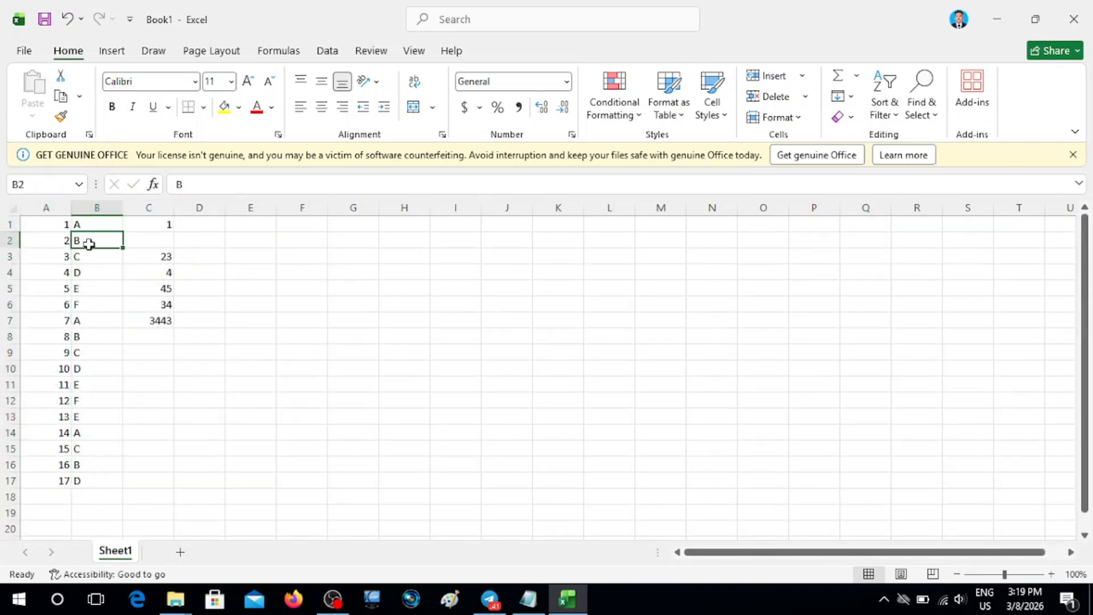
left_click(87, 224)
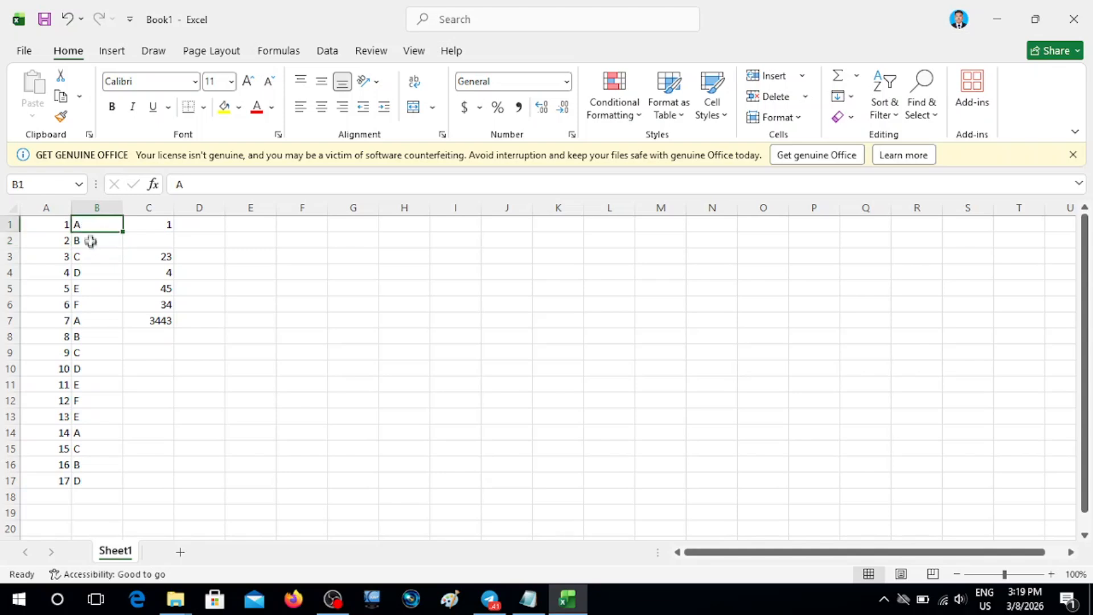
left_click(91, 242)
left_click(94, 255)
left_click(94, 272)
left_click(96, 289)
left_click(95, 304)
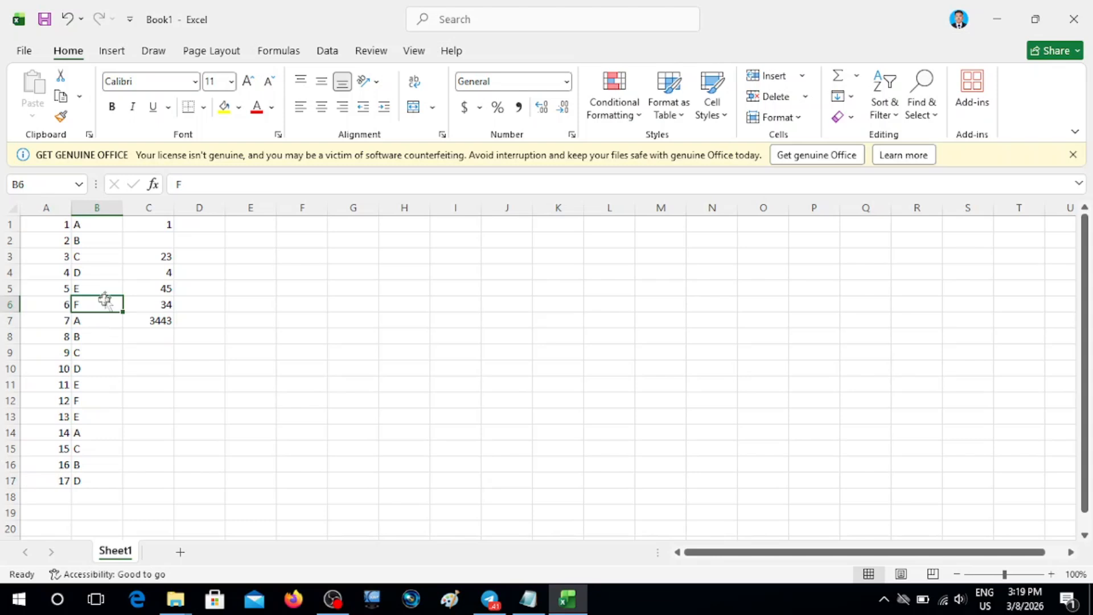
left_click(93, 224)
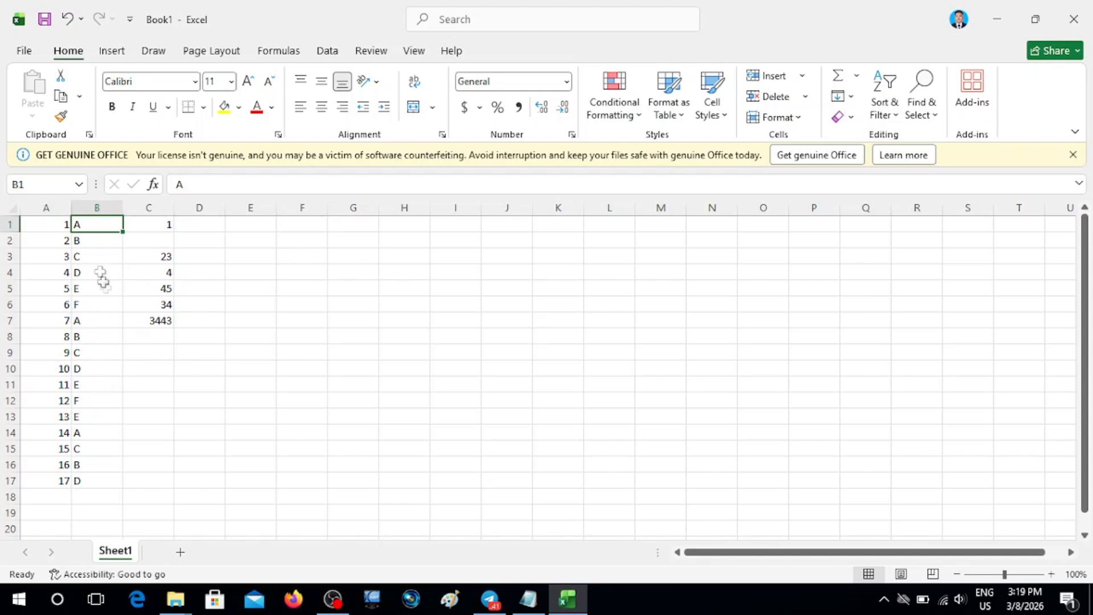
left_click_drag(84, 224, 86, 481)
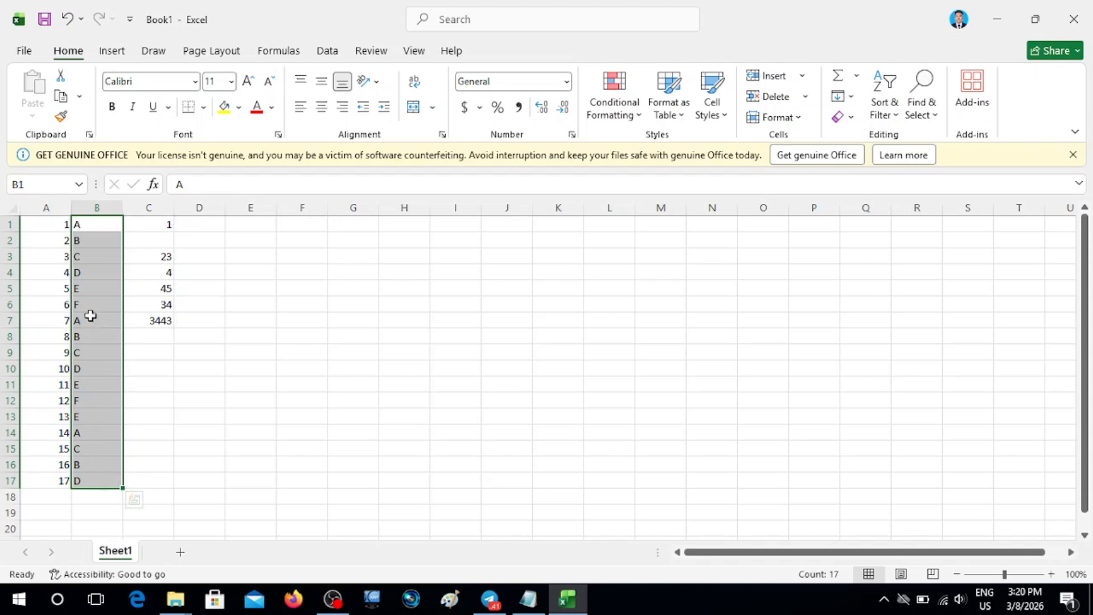
left_click(312, 317)
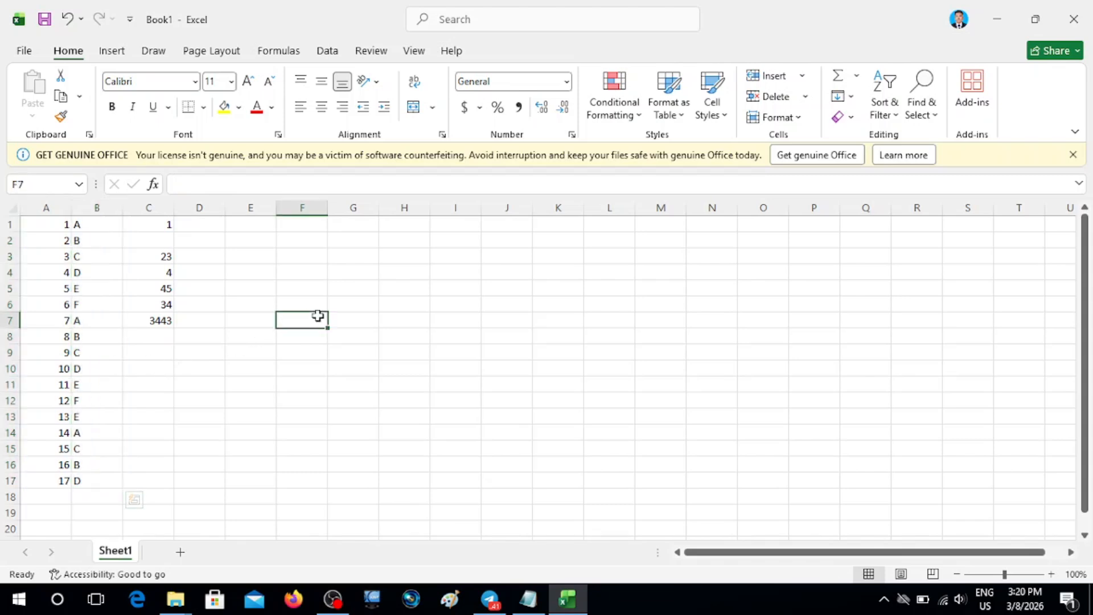
left_click_drag(78, 227, 81, 476)
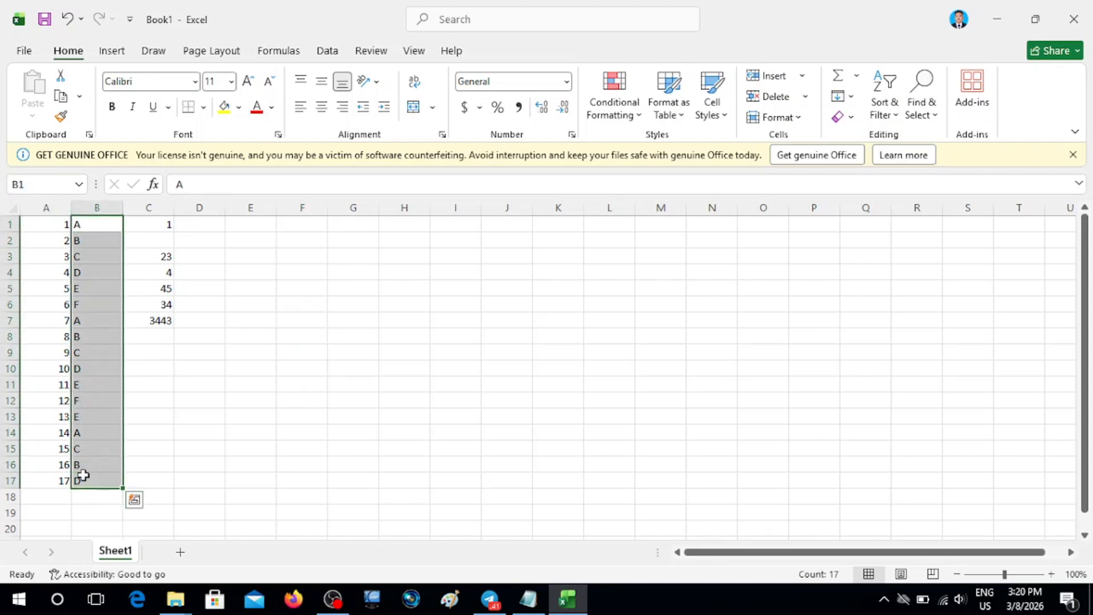
left_click_drag(80, 224, 85, 490)
left_click(94, 228)
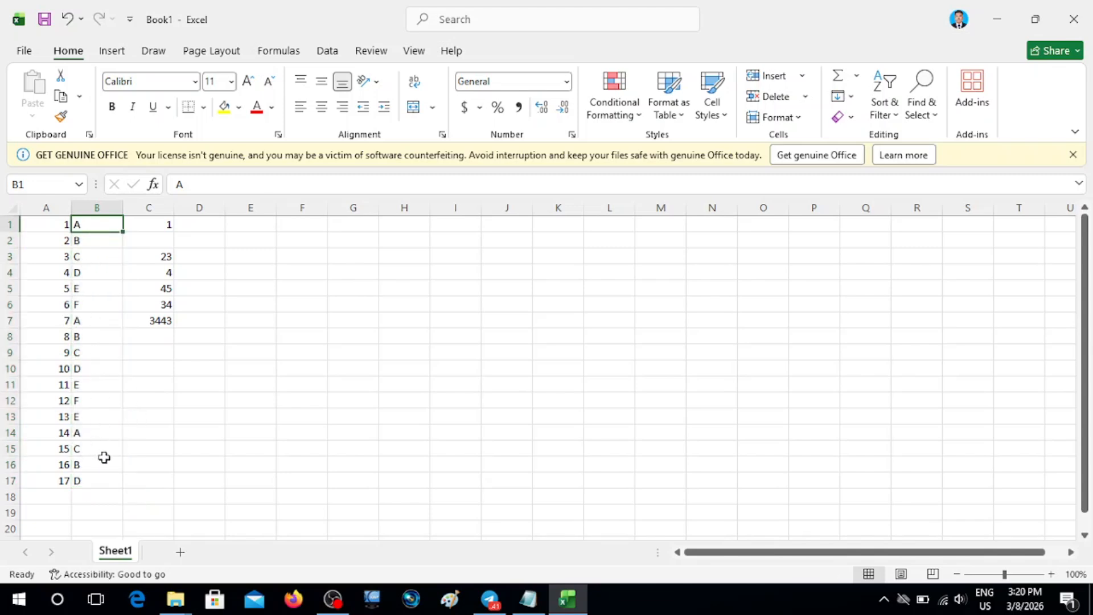
left_click_drag(83, 225, 88, 481)
key("ctrl+c")
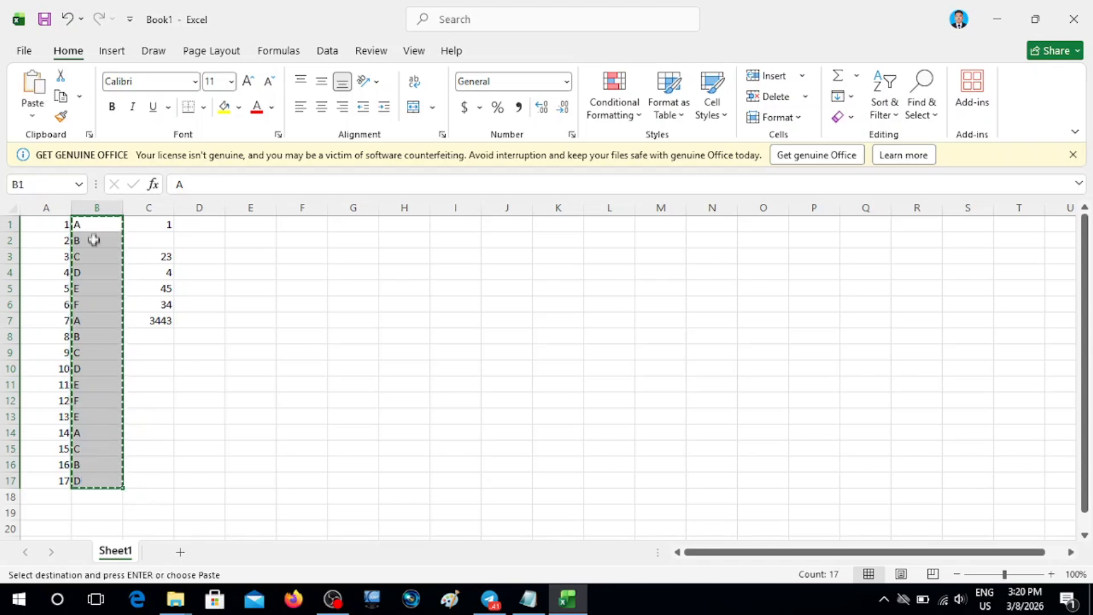
left_click(107, 324)
left_click(97, 224)
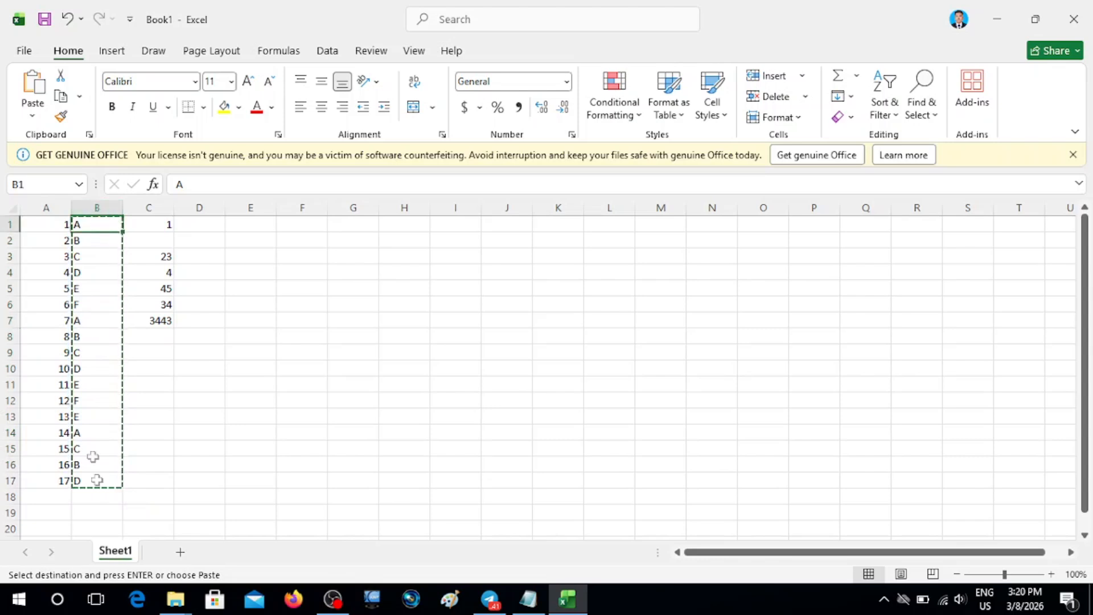
left_click_drag(94, 226, 103, 490)
key("ctrl+v")
left_click(98, 421)
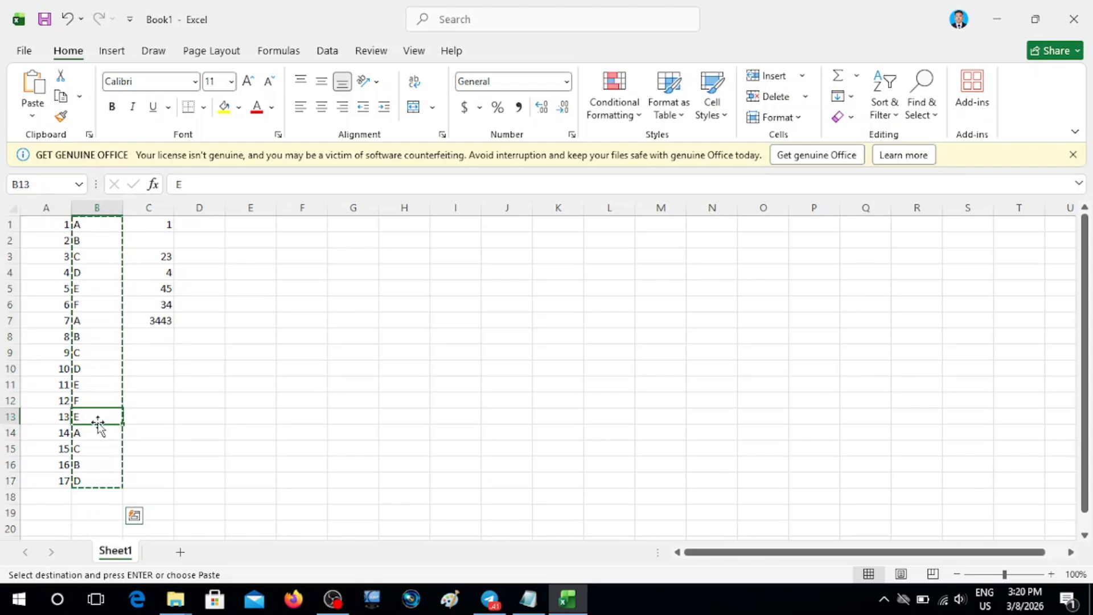
left_click(106, 200)
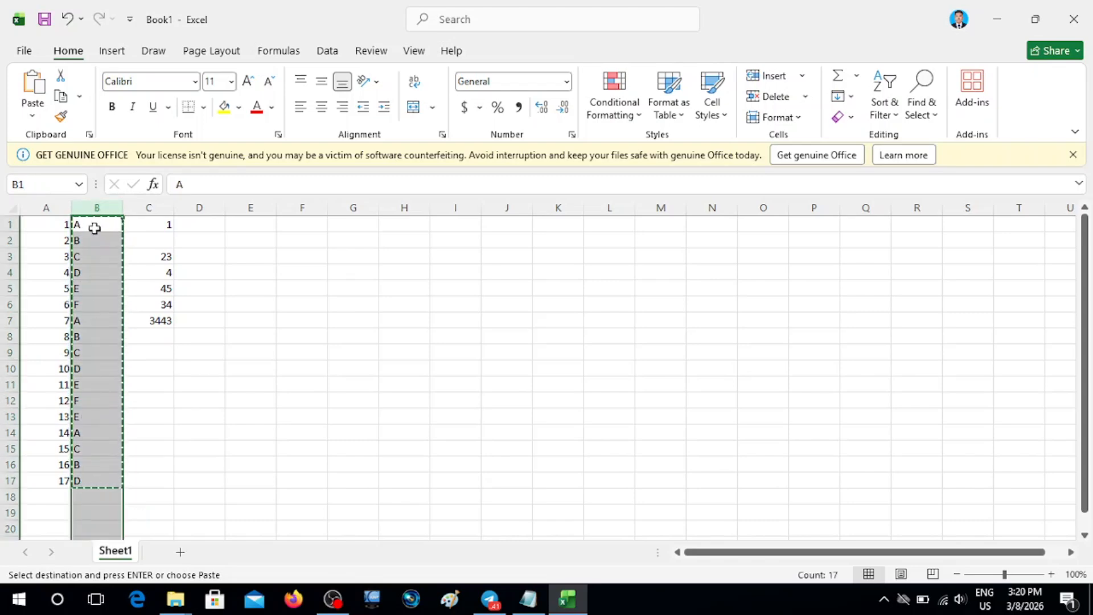
left_click(95, 227)
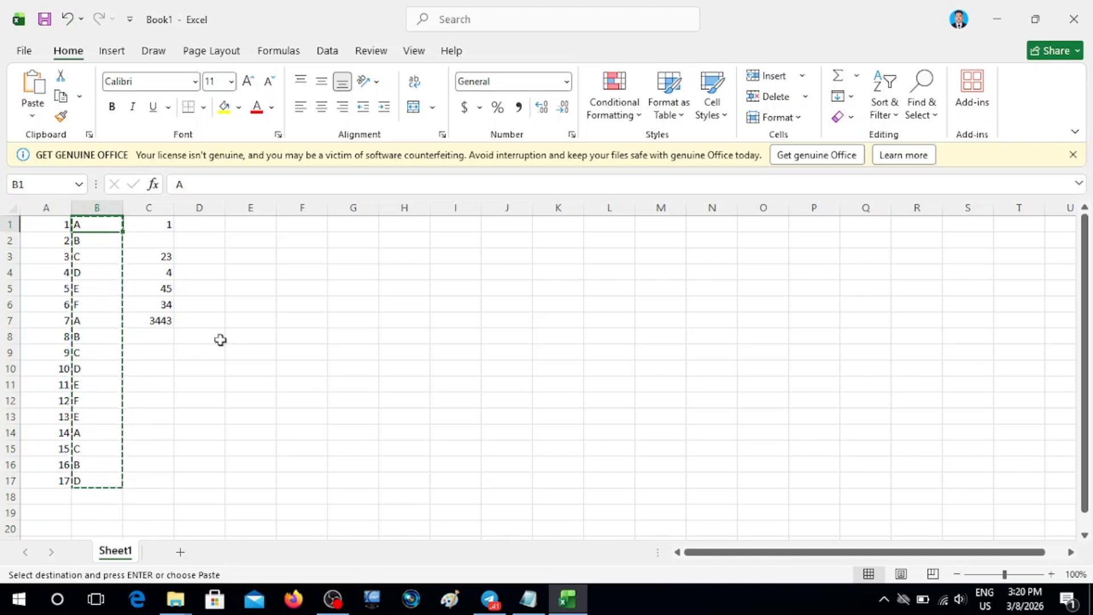
Step: Enter 3 in C8, below the last number in column C
left_click(157, 332)
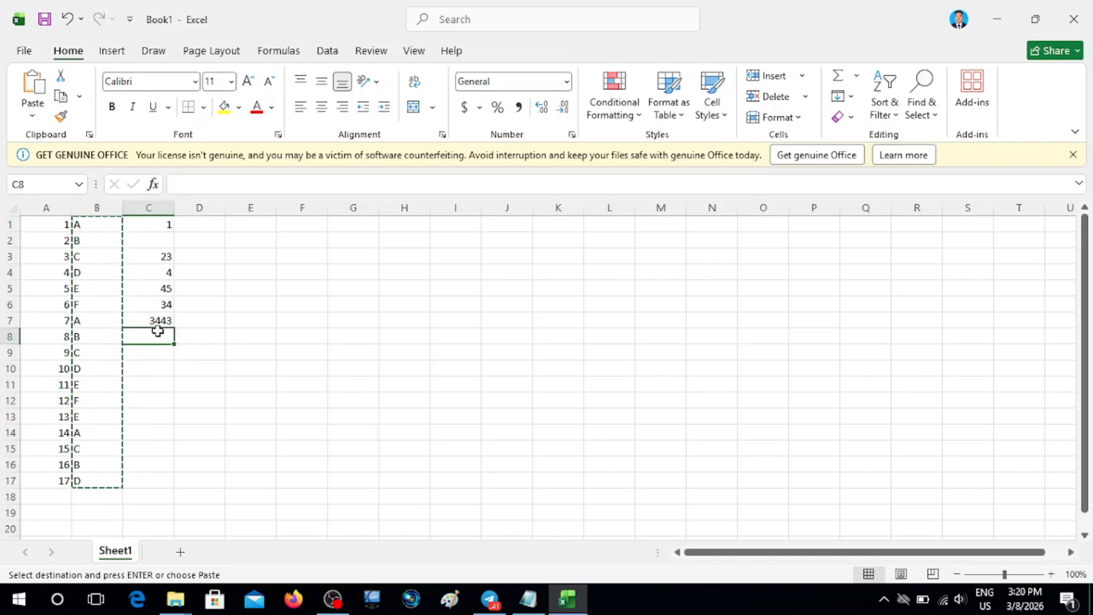
type("3")
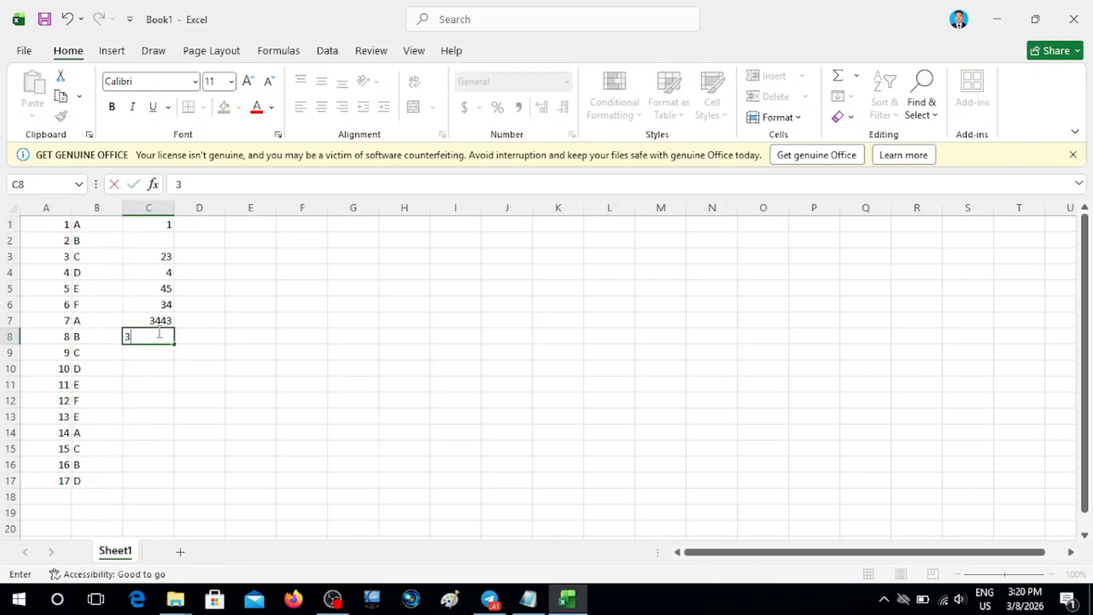
Step: Copy the letters in B1:B17 and paste them into a new worksheet starting at A1
left_click(79, 229)
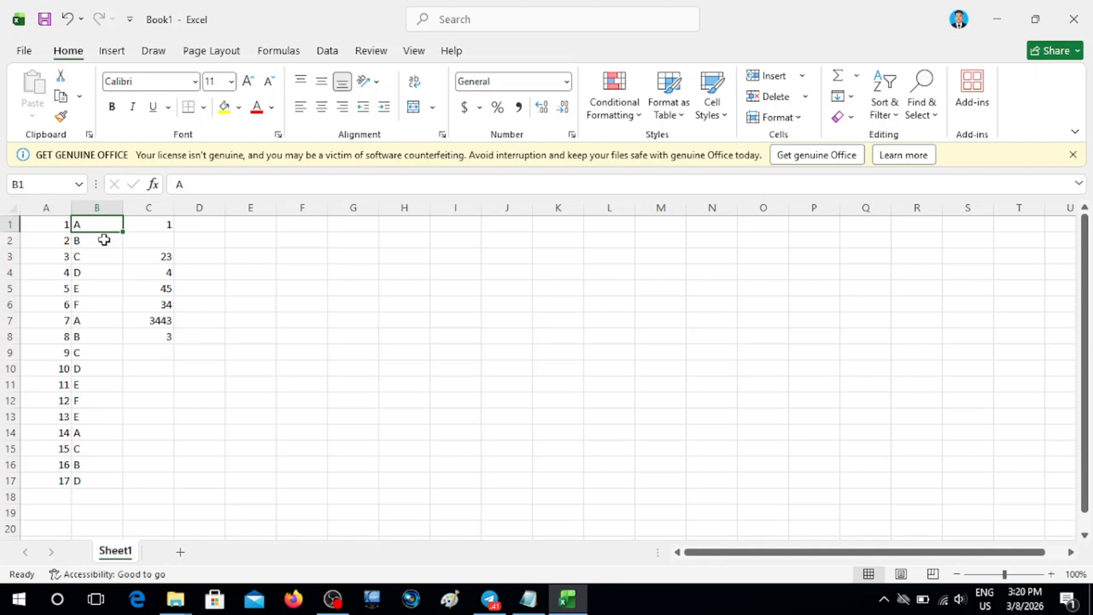
key("ctrl+shift+Down")
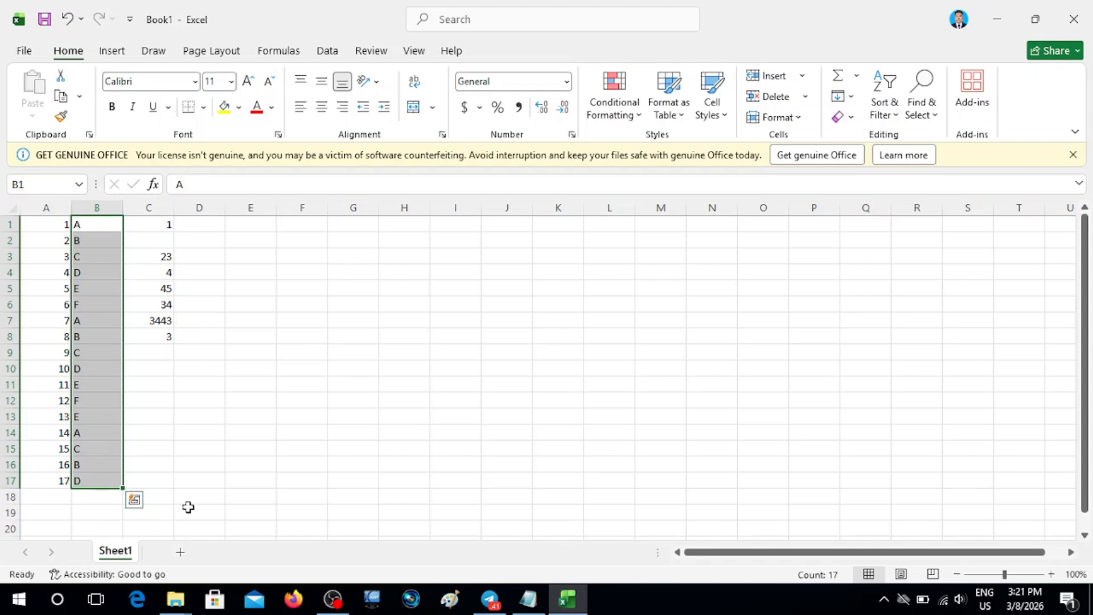
key("ctrl+c")
left_click(180, 552)
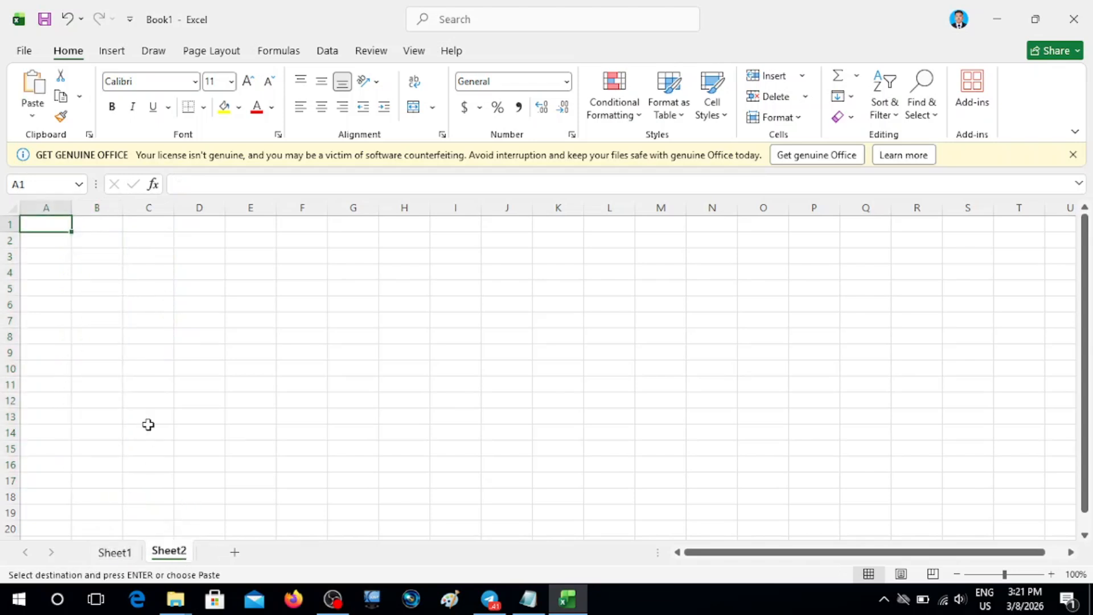
key("ctrl+v")
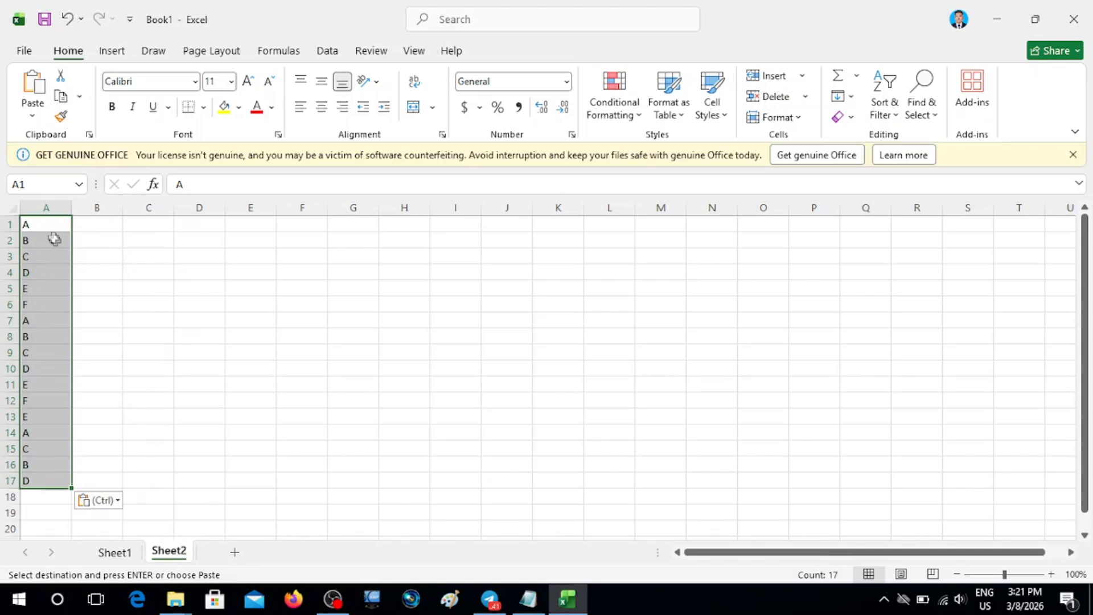
Step: Remove the duplicate letters from A1:A17 on Sheet2, with Column A checked and no header row
left_click(328, 53)
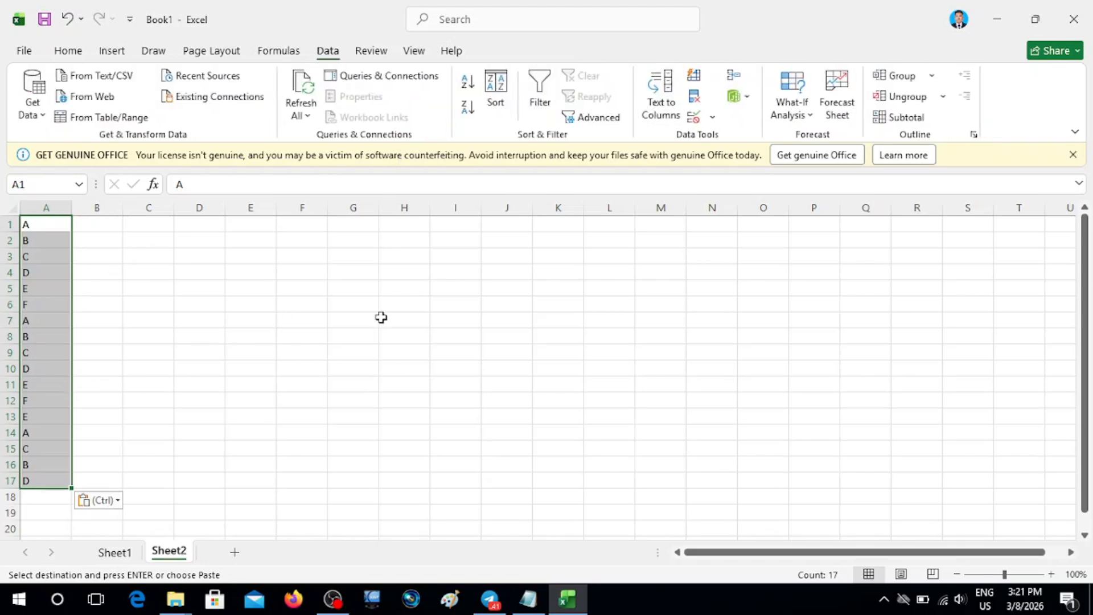
left_click(44, 238)
left_click(37, 225)
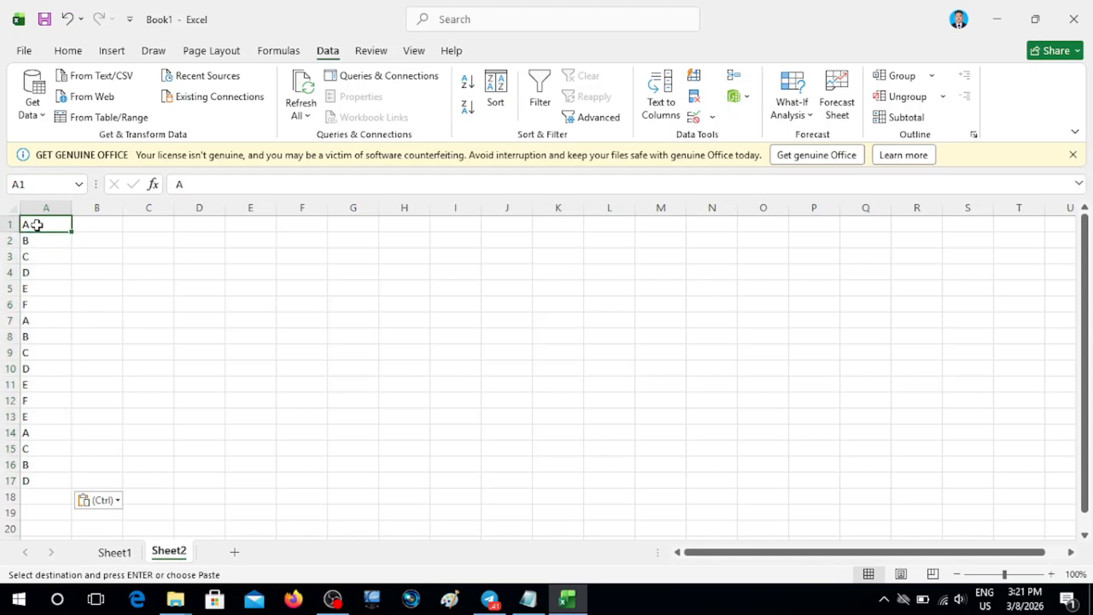
key("ctrl+shift+Down")
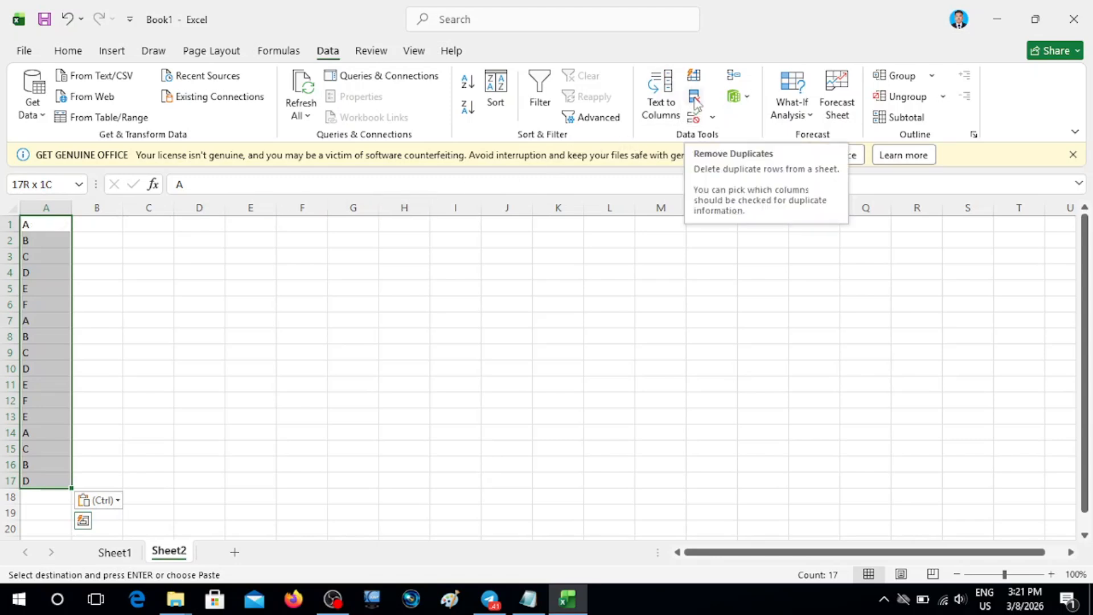
left_click(694, 97)
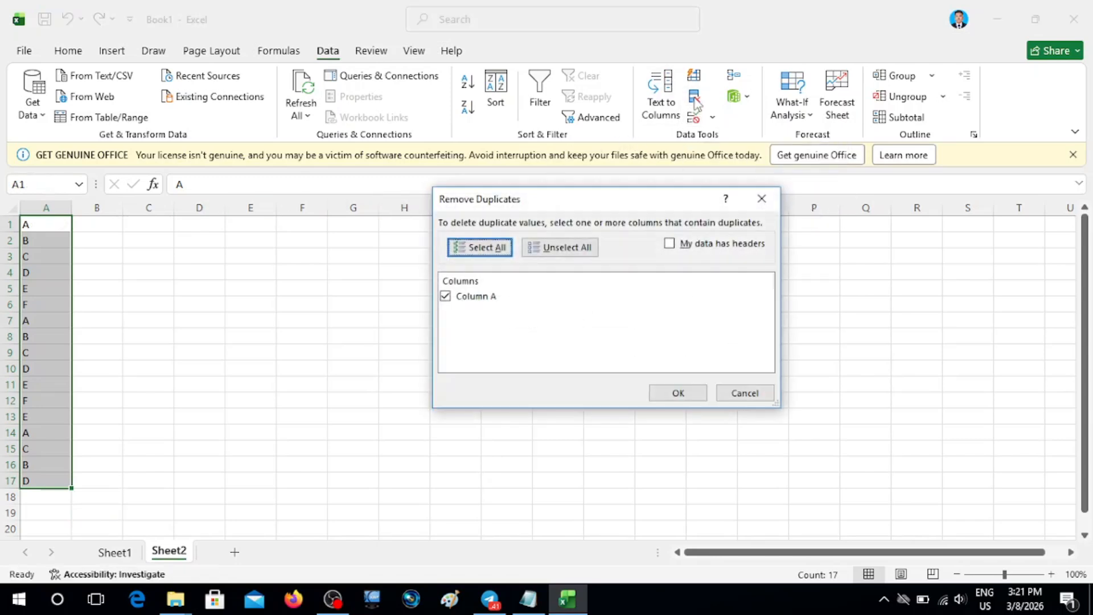
left_click(578, 250)
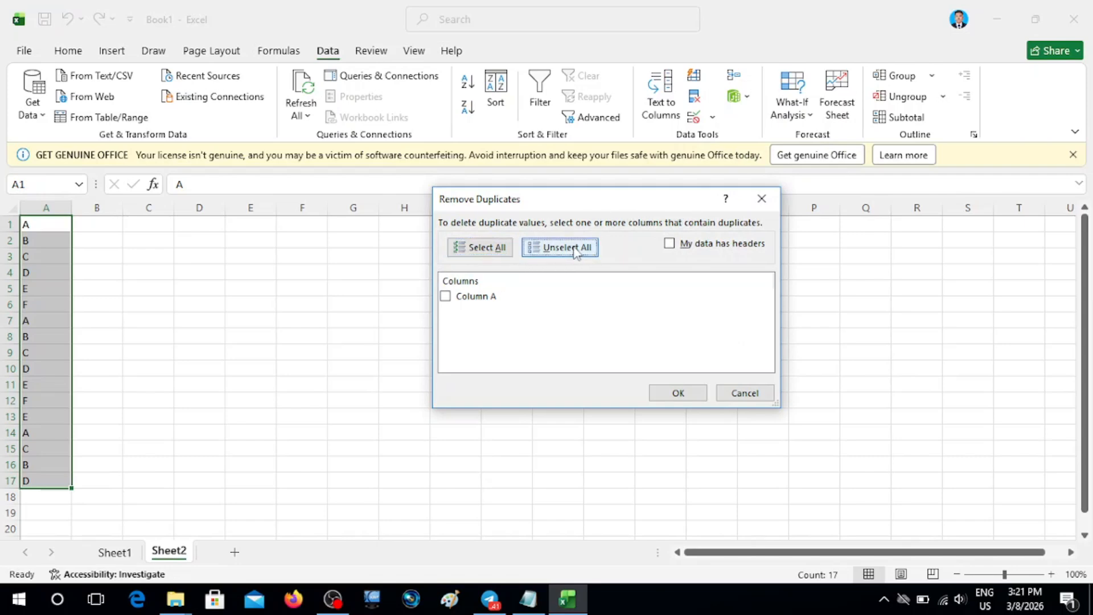
left_click(494, 248)
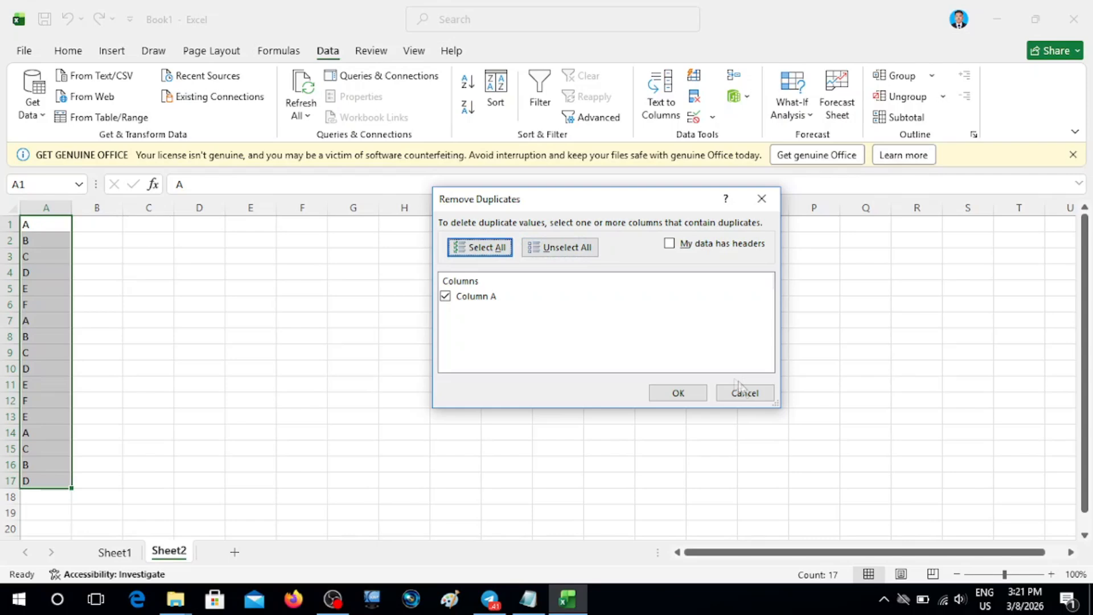
left_click(700, 396)
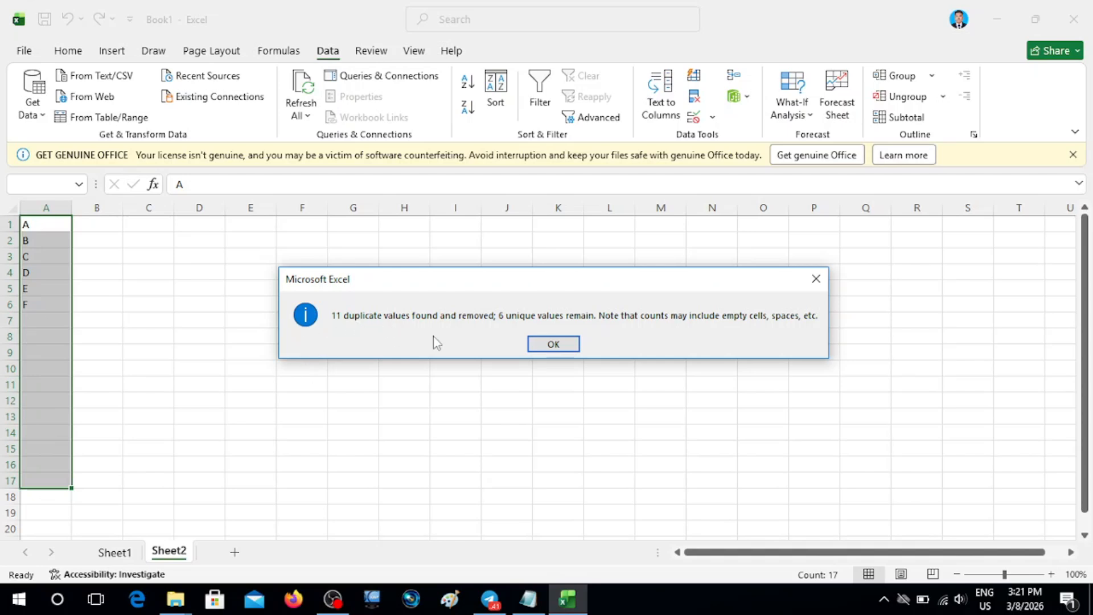
left_click(553, 344)
left_click(293, 317)
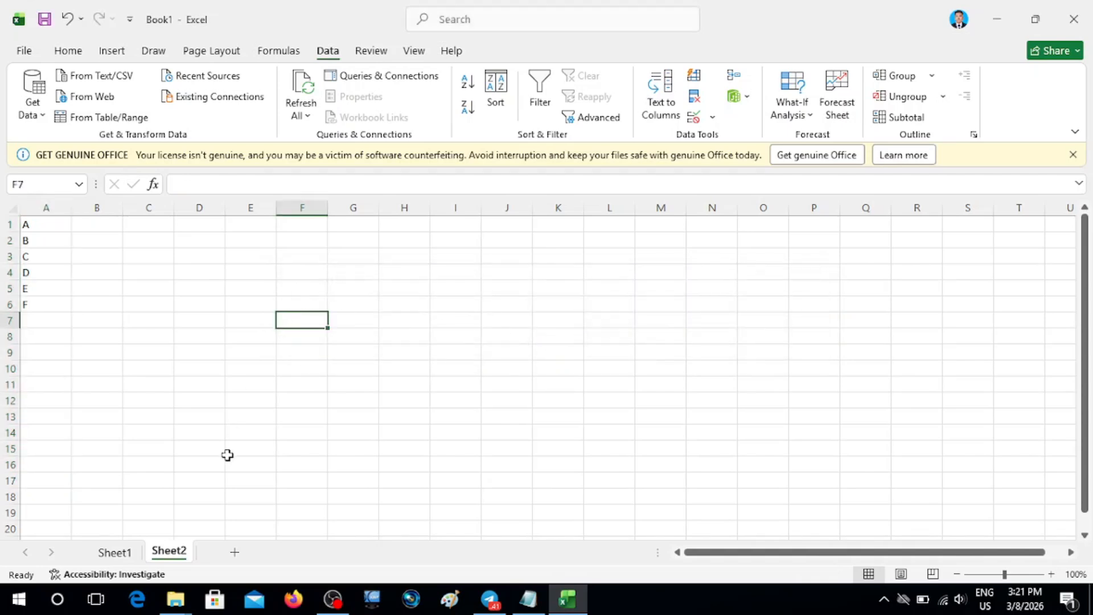
Step: Enter the label List in F4 of Sheet1 and widen column G slightly
left_click(115, 552)
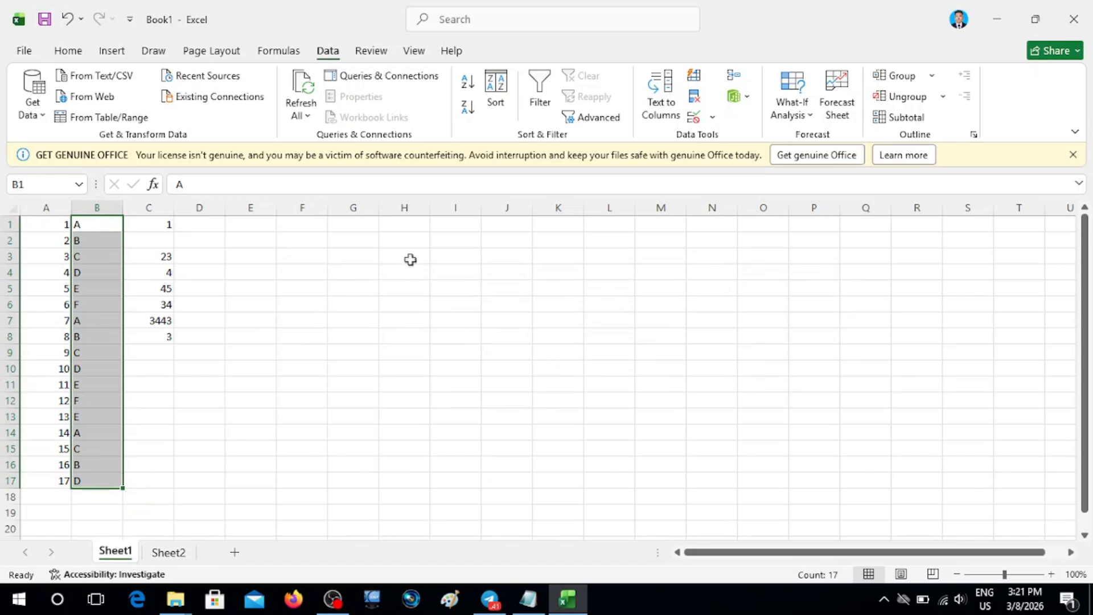
left_click(297, 271)
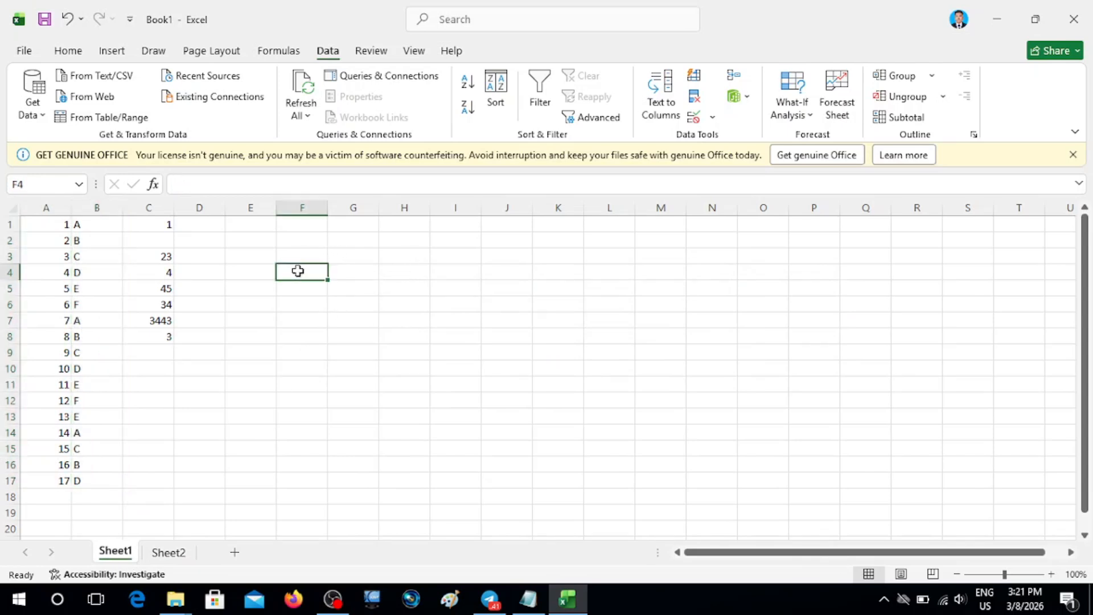
type("IIS")
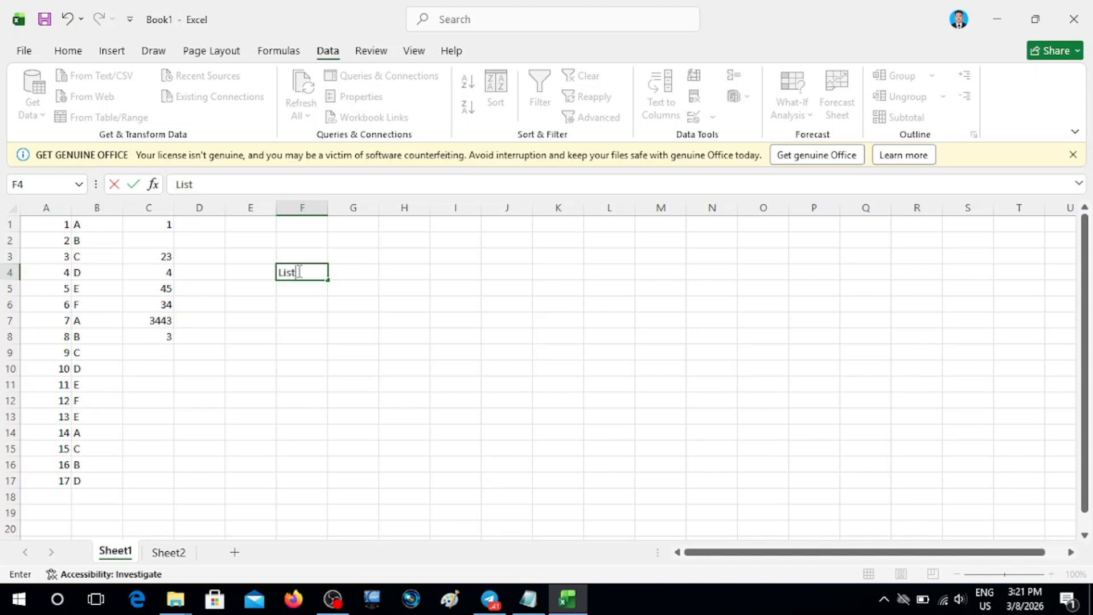
left_click(360, 275)
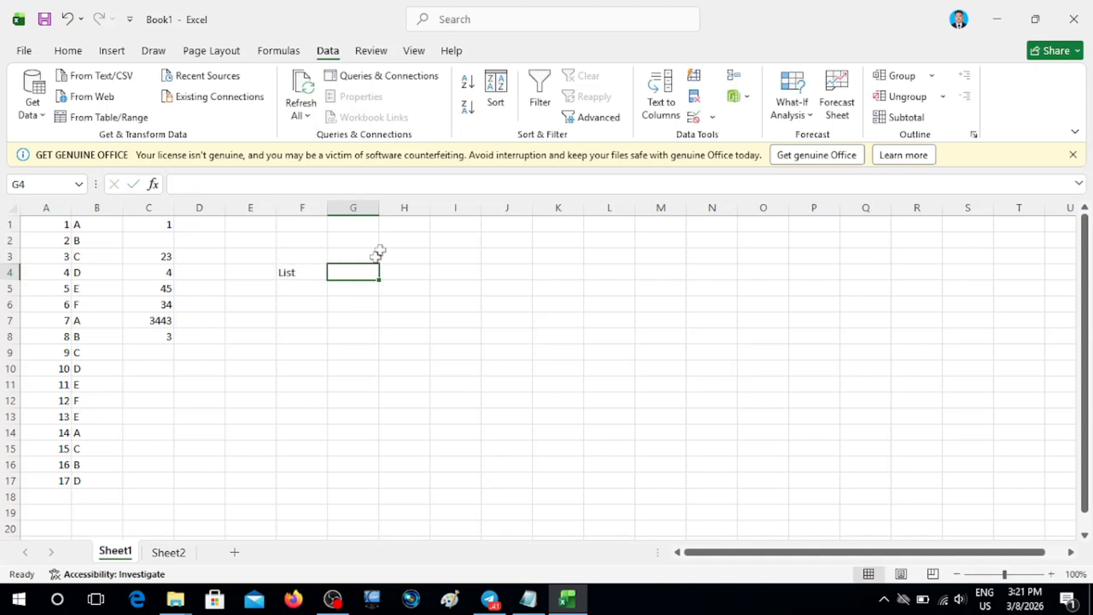
left_click_drag(380, 212, 394, 212)
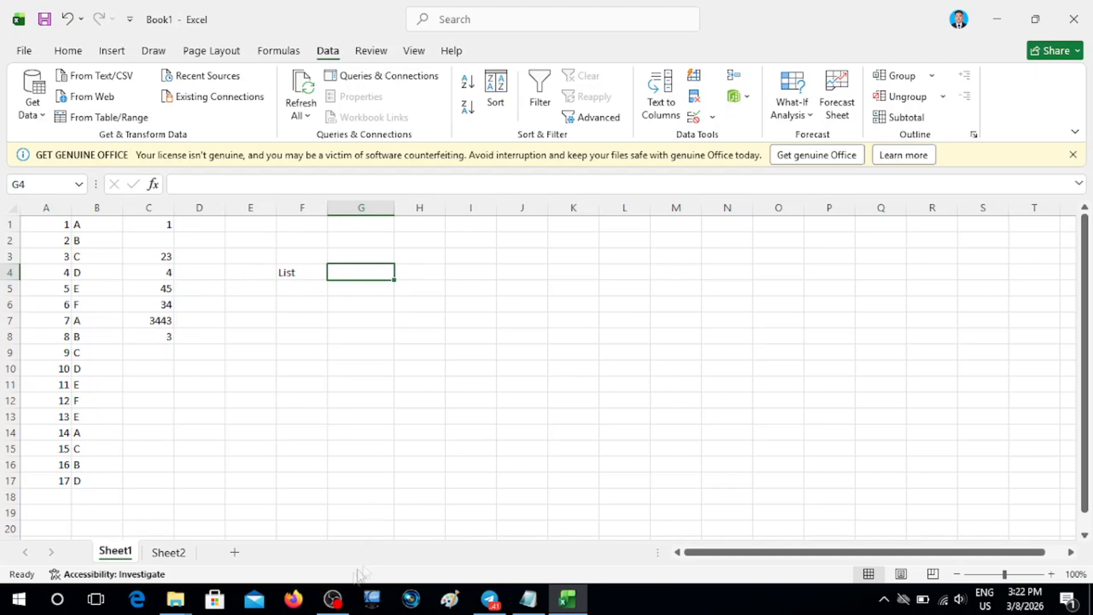
left_click(332, 599)
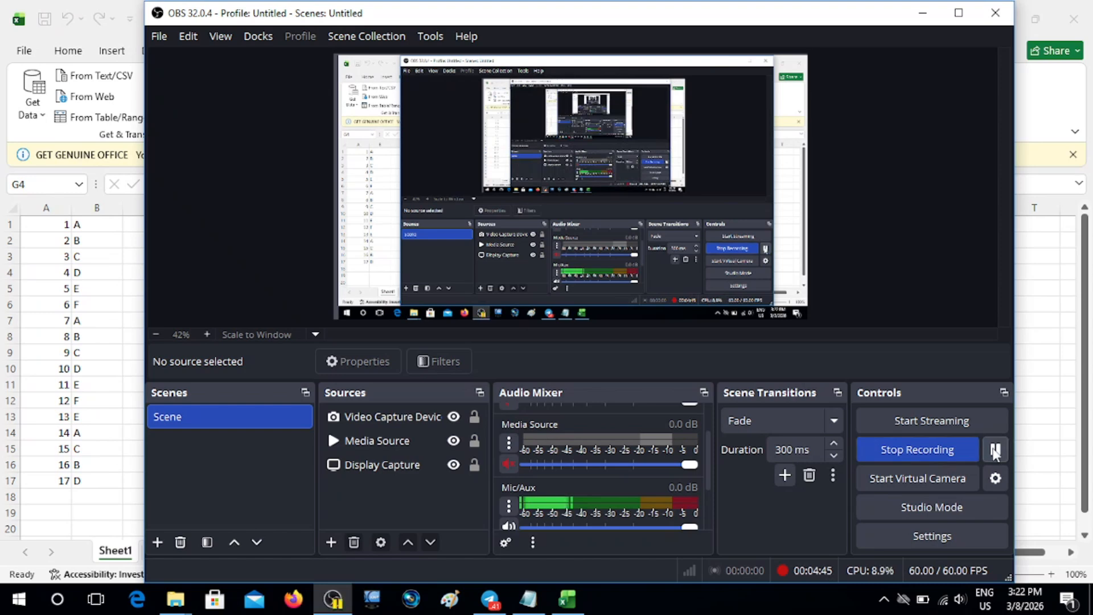
left_click(932, 19)
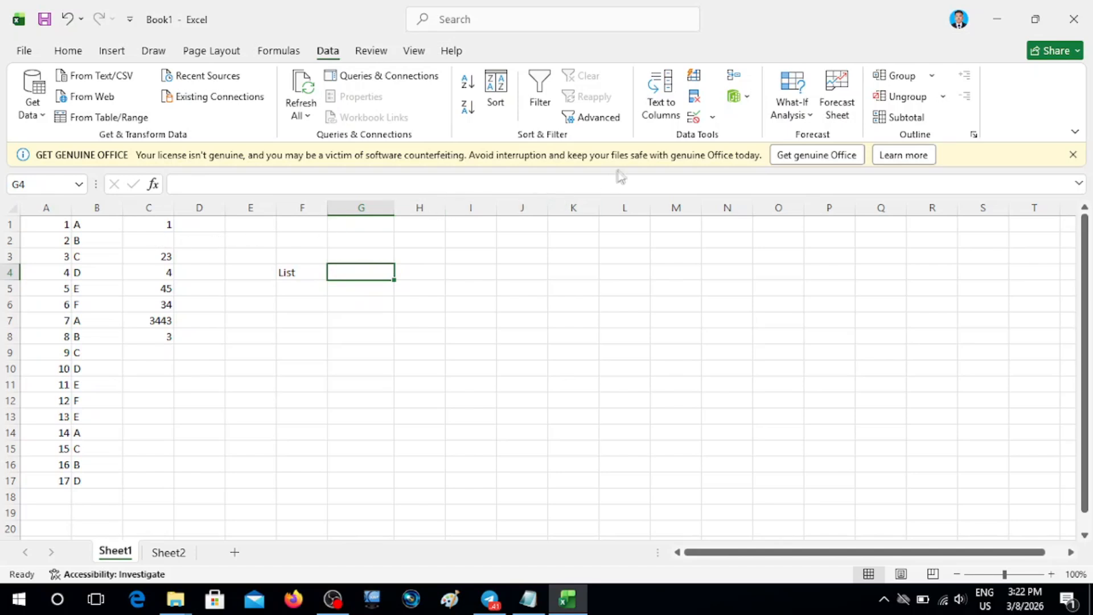
Step: Open the Data Validation settings for G4 and review the value types that can be allowed
left_click(349, 302)
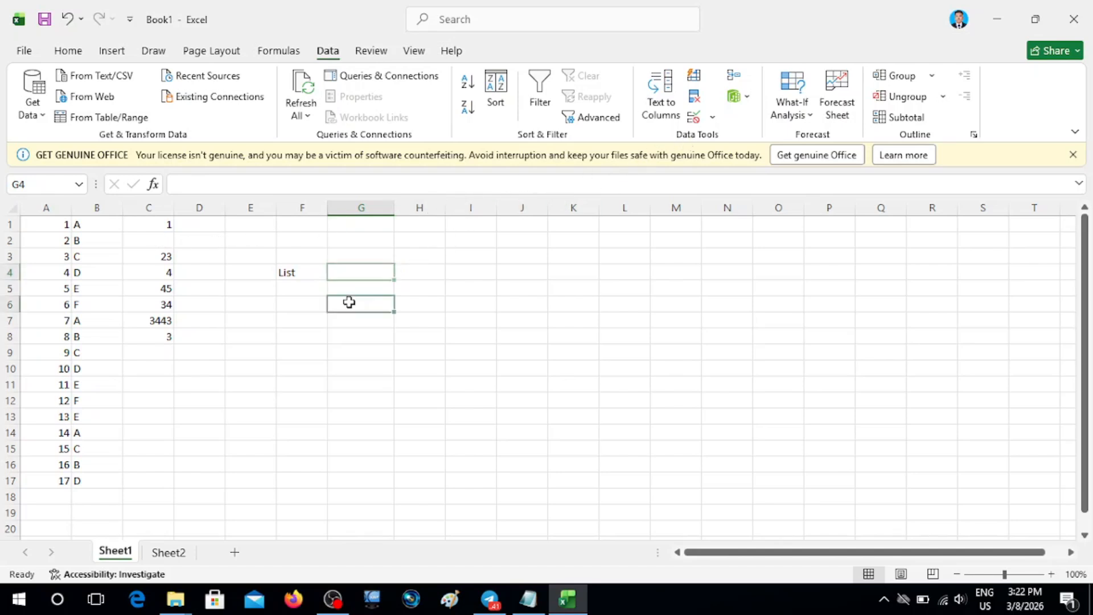
left_click(363, 272)
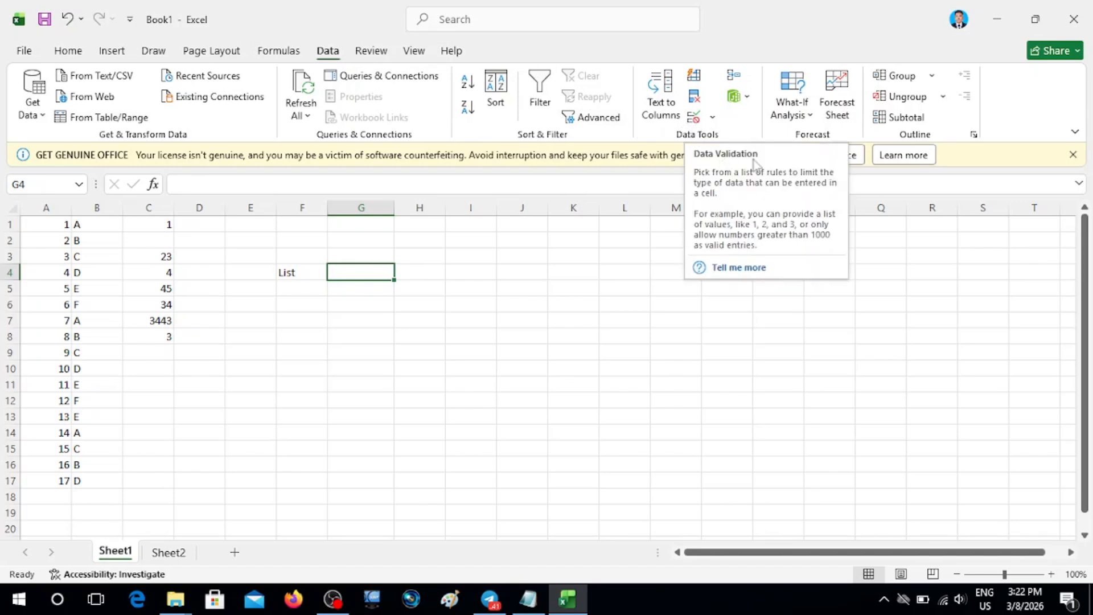
left_click(694, 117)
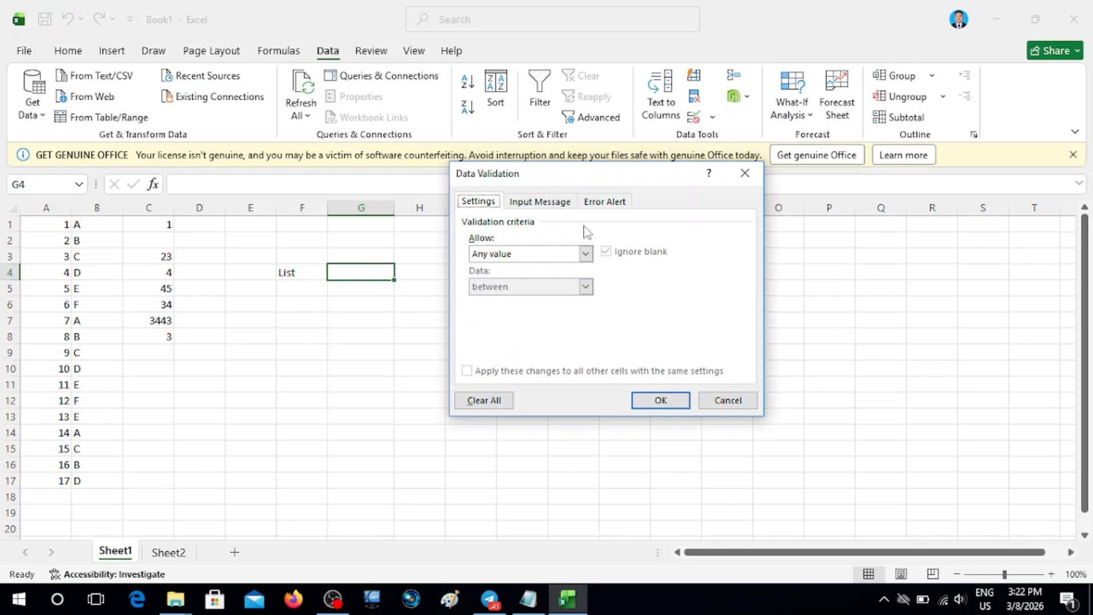
left_click(587, 254)
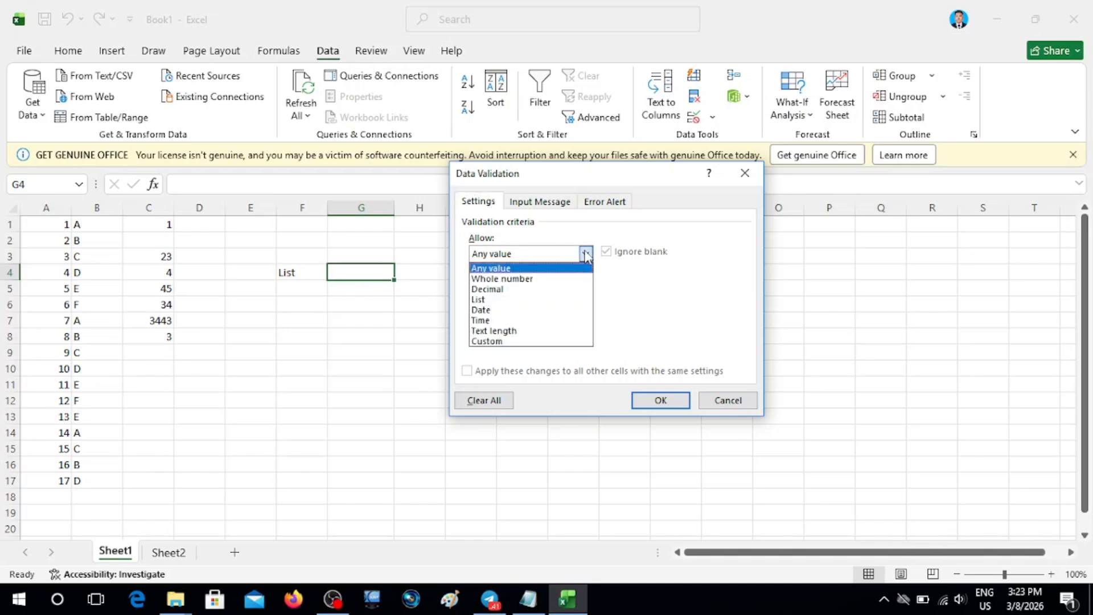
left_click(587, 254)
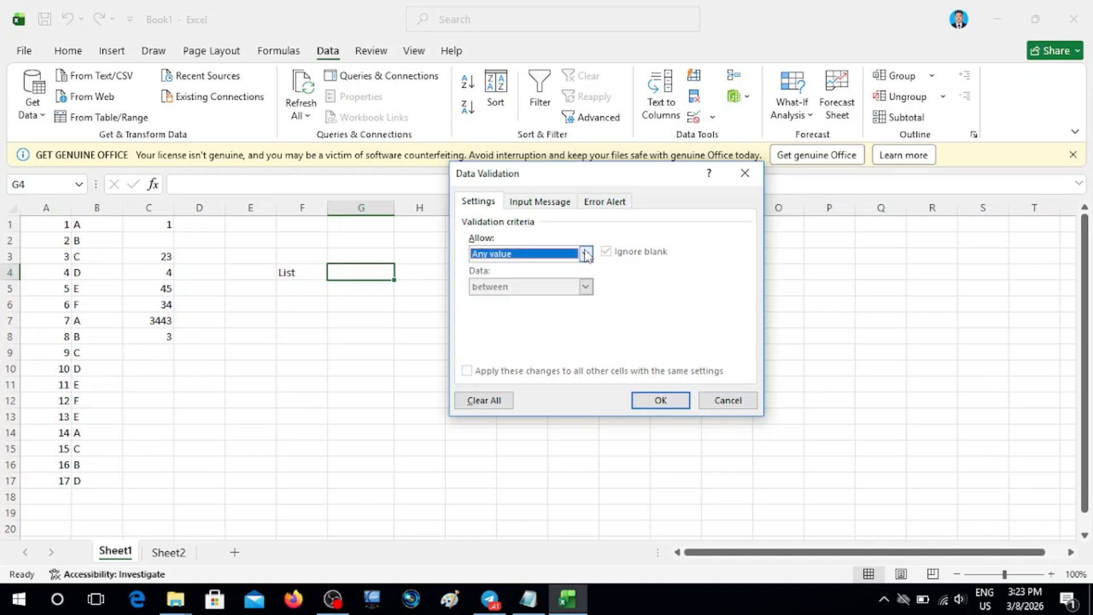
left_click(331, 599)
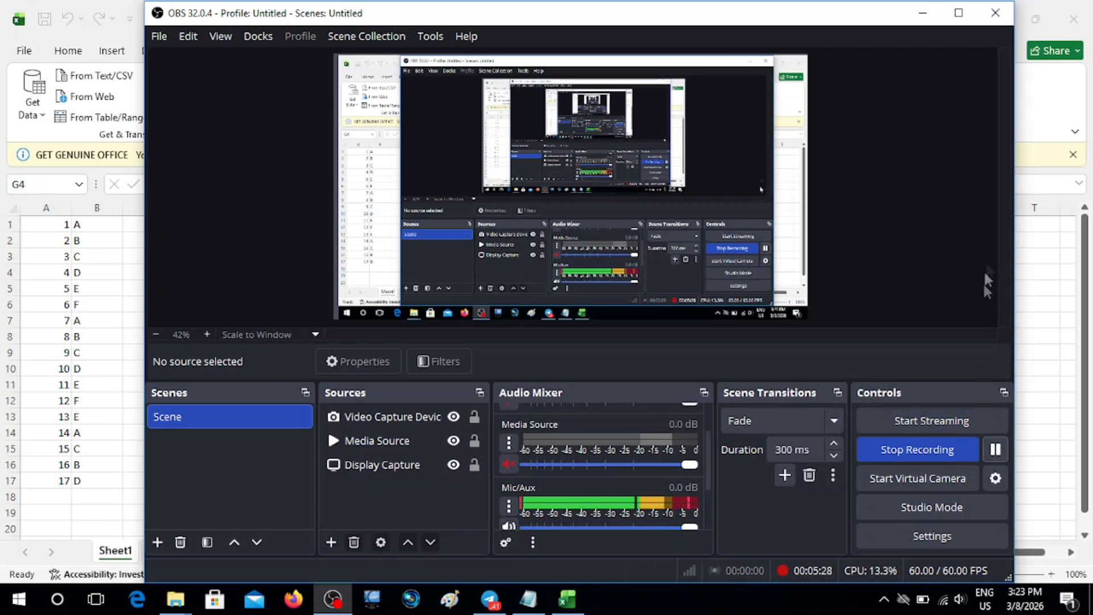
Step: Switch back to Excel and set the validation criteria for G4 to allow a List
left_click(923, 13)
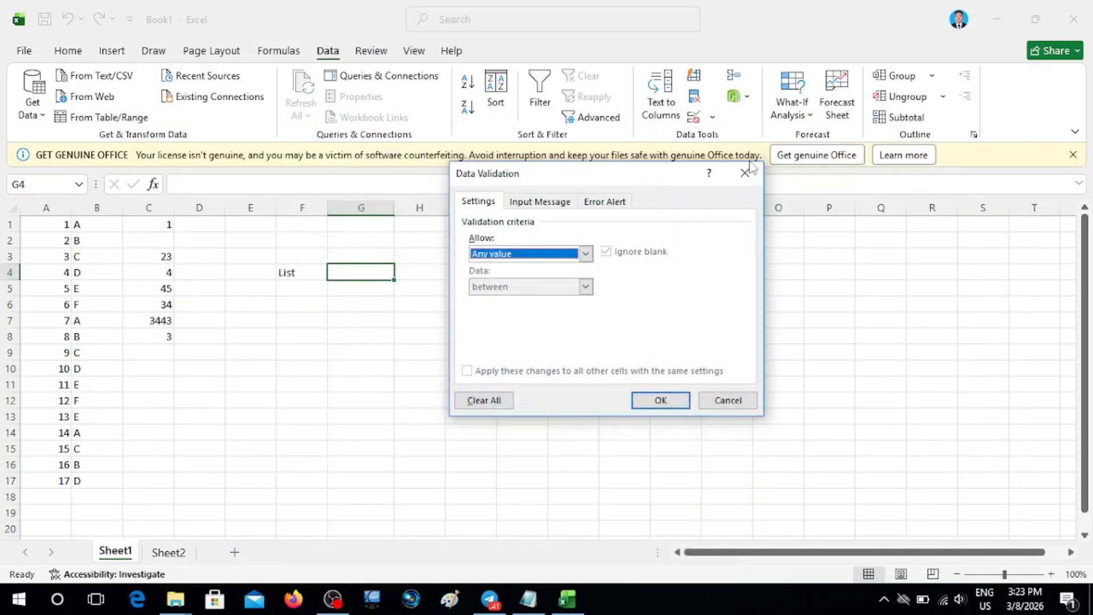
left_click(586, 255)
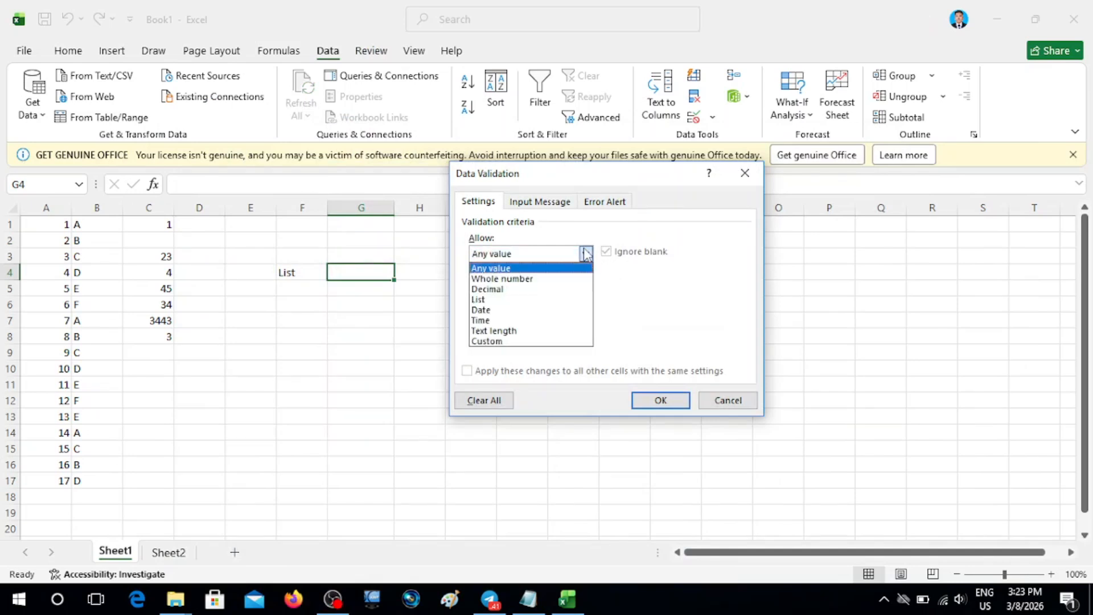
left_click(641, 308)
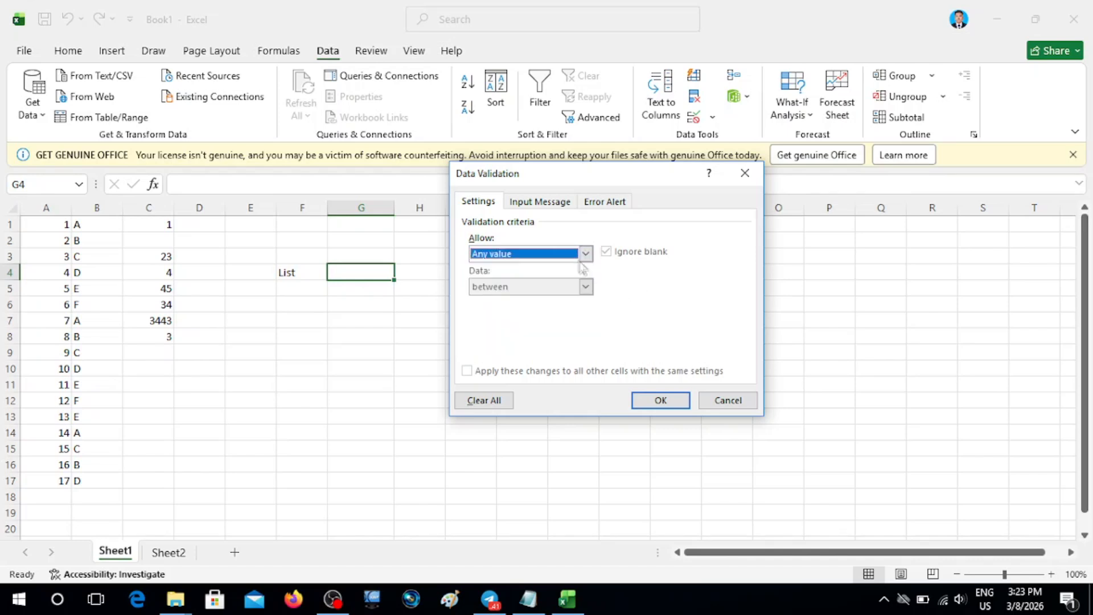
left_click(586, 255)
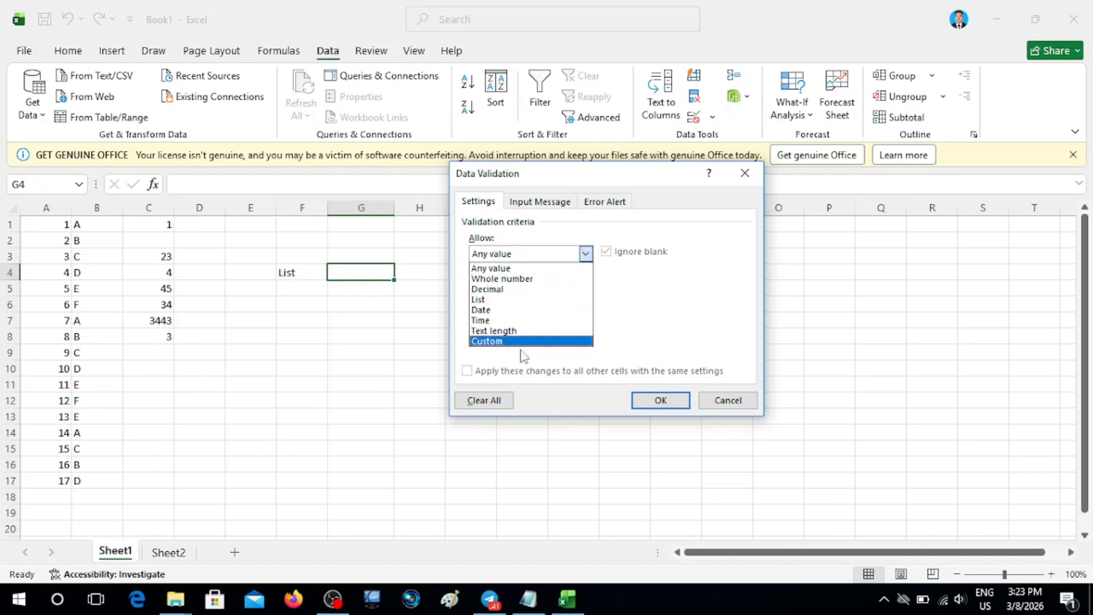
left_click(651, 305)
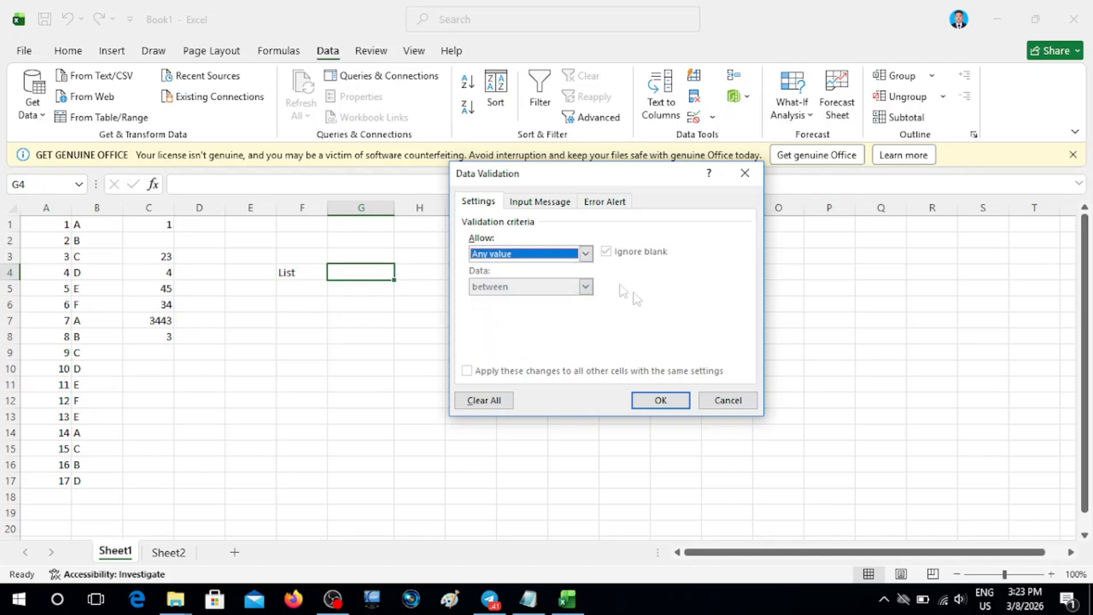
left_click(586, 254)
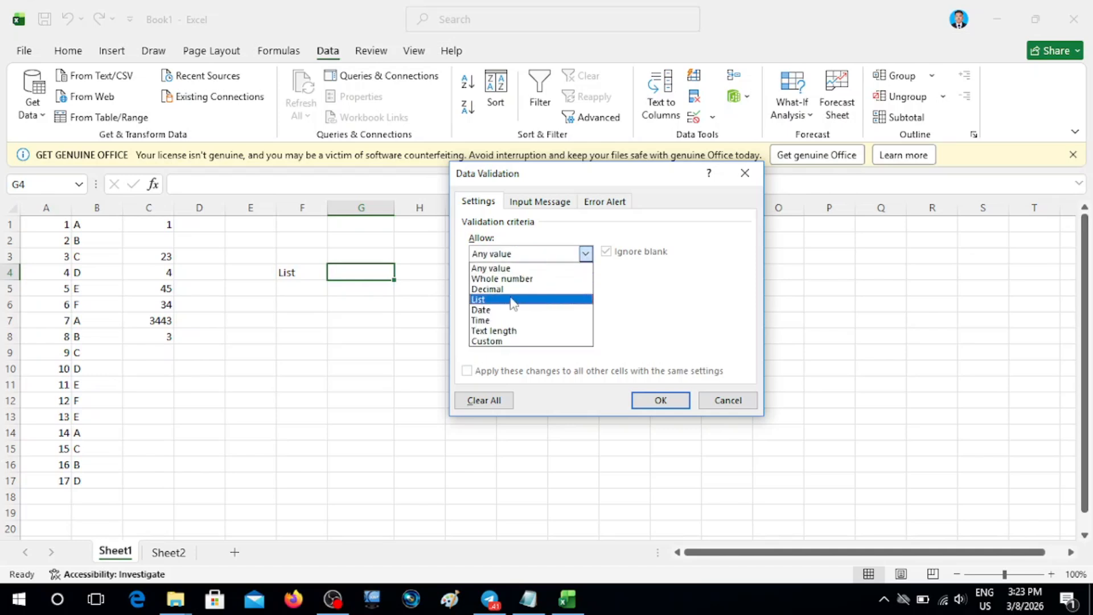
left_click(544, 299)
left_click(578, 318)
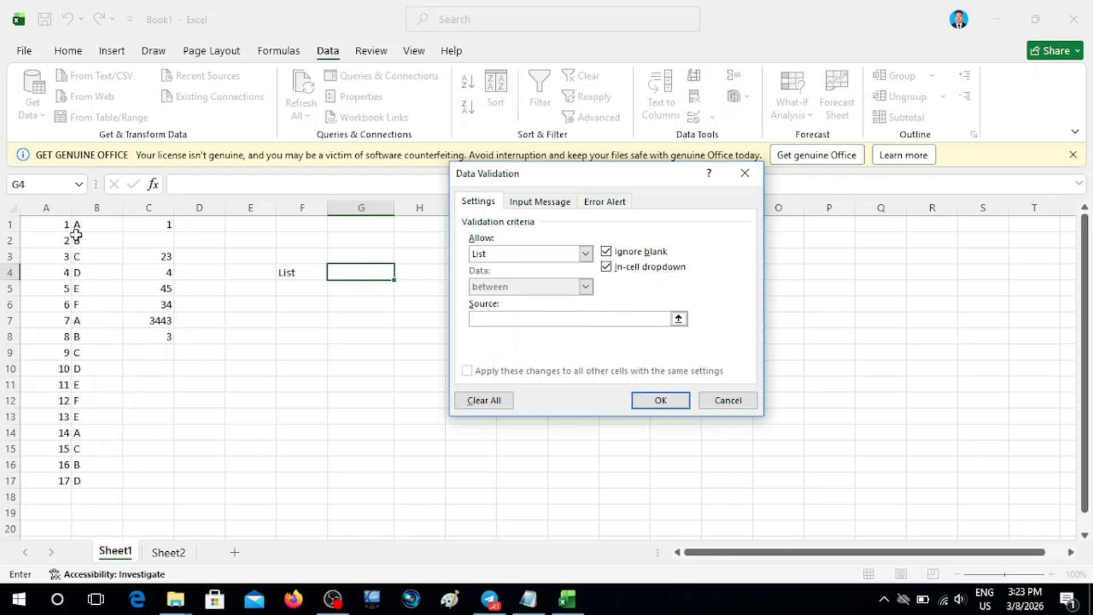
Step: Set the validation list source to A1:A6 on Sheet2 and apply the data validation to G4
left_click(174, 553)
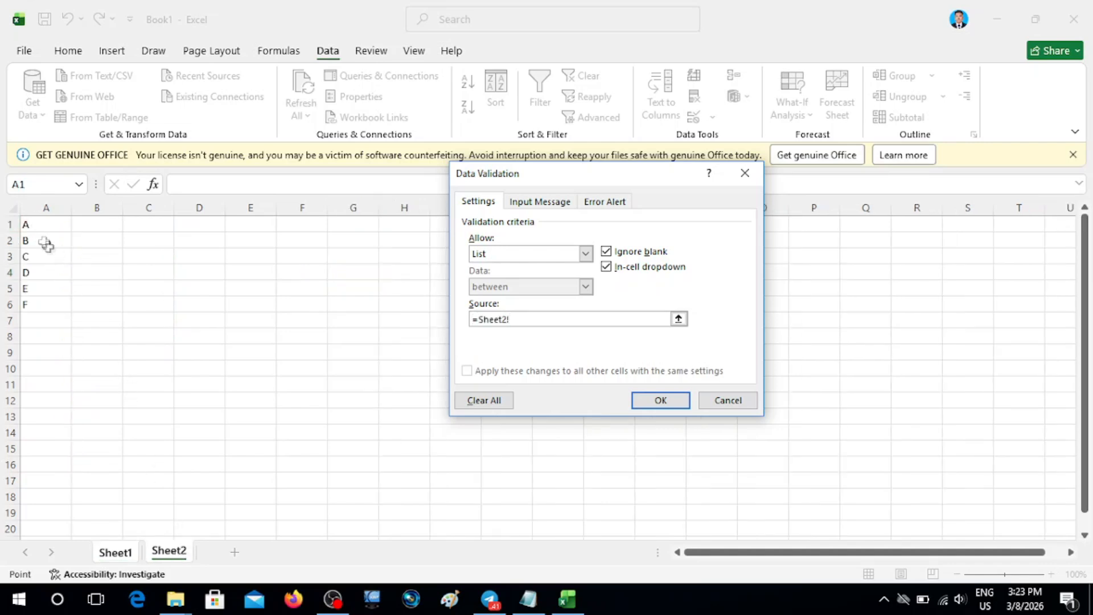
left_click_drag(40, 224, 46, 286)
left_click(46, 287)
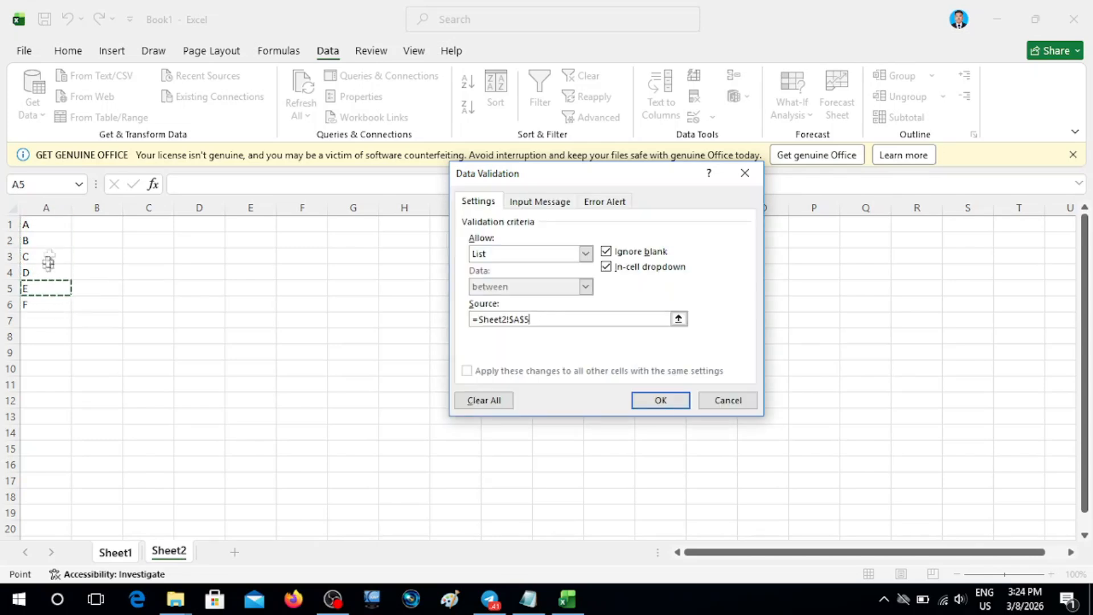
left_click(50, 226)
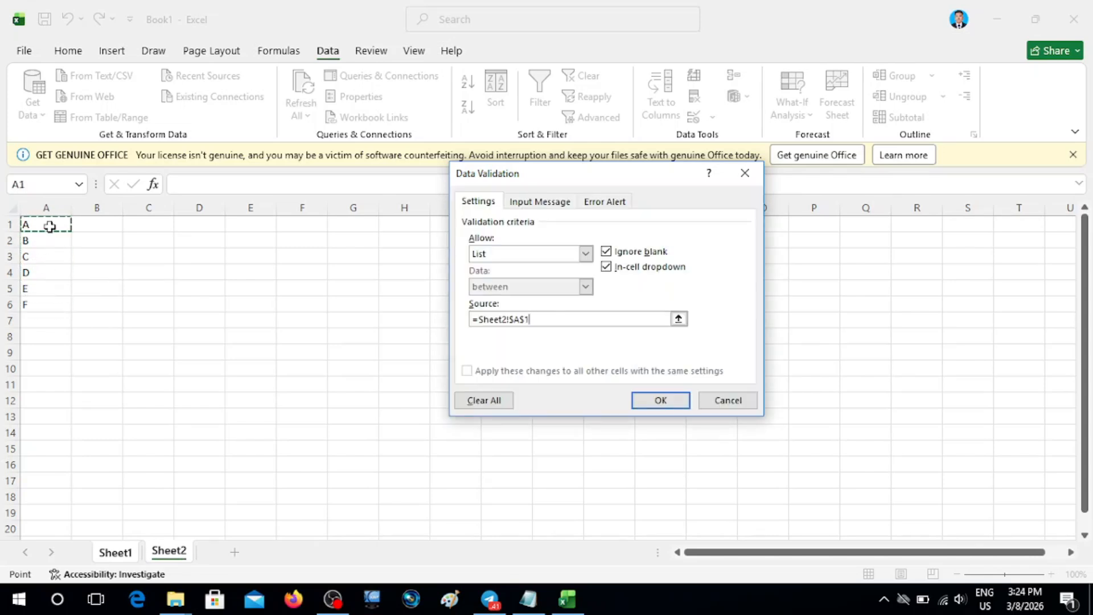
key("ctrl+shift+Down")
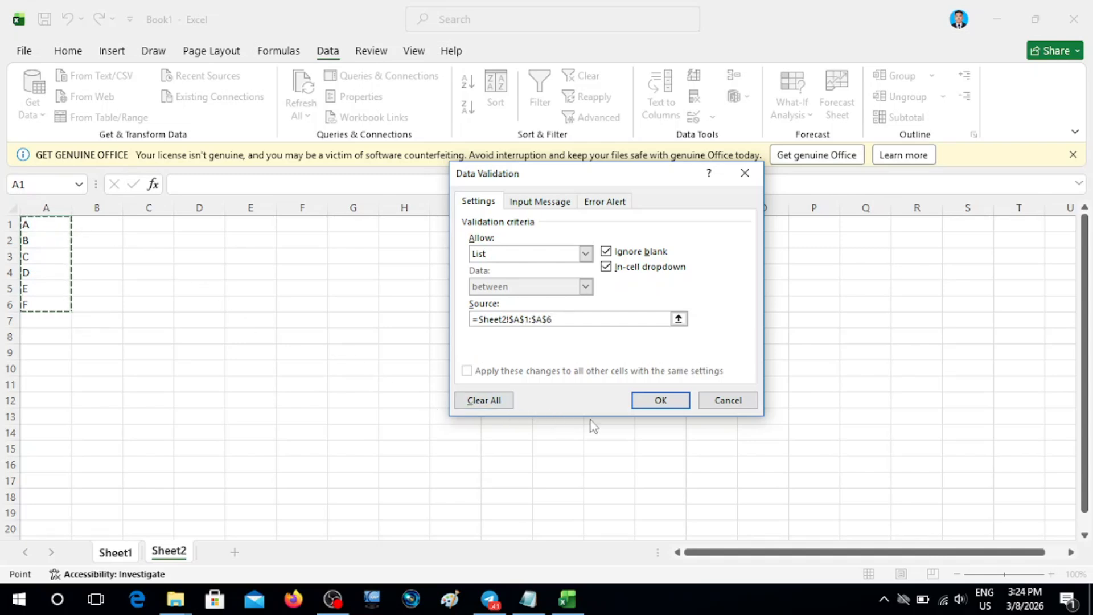
left_click(656, 399)
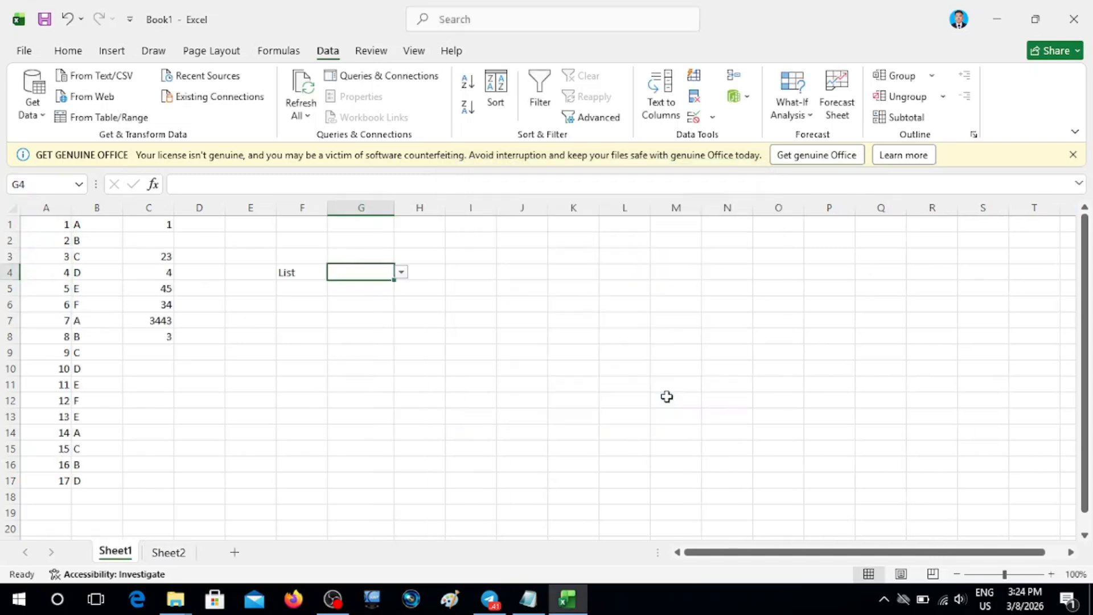
Step: Try the dropdown in G4 by choosing C, A and finally B
left_click(402, 273)
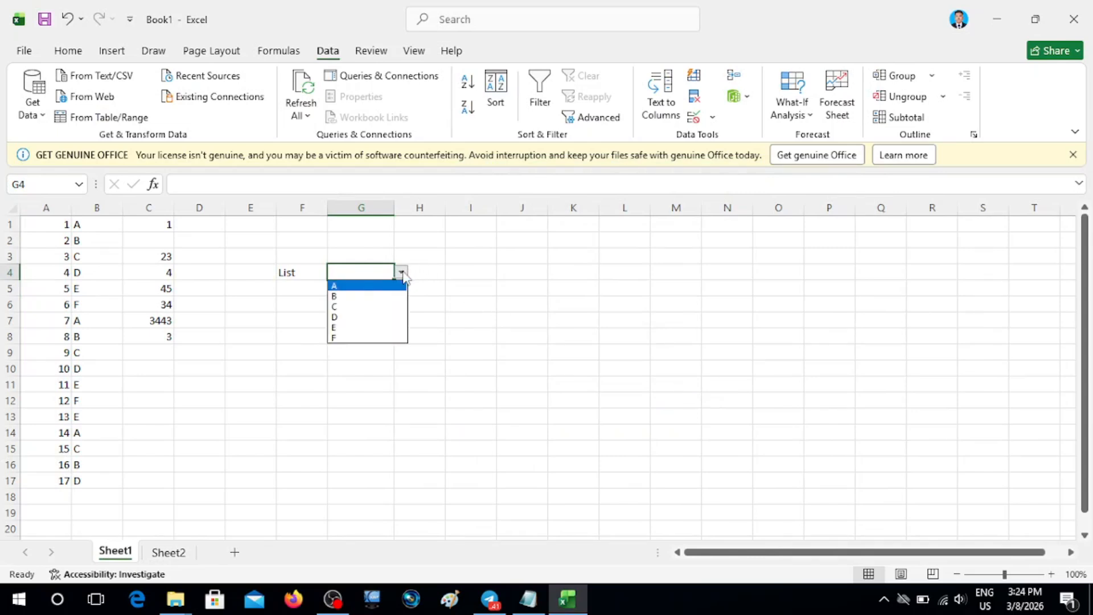
left_click(344, 307)
left_click(402, 273)
left_click(345, 287)
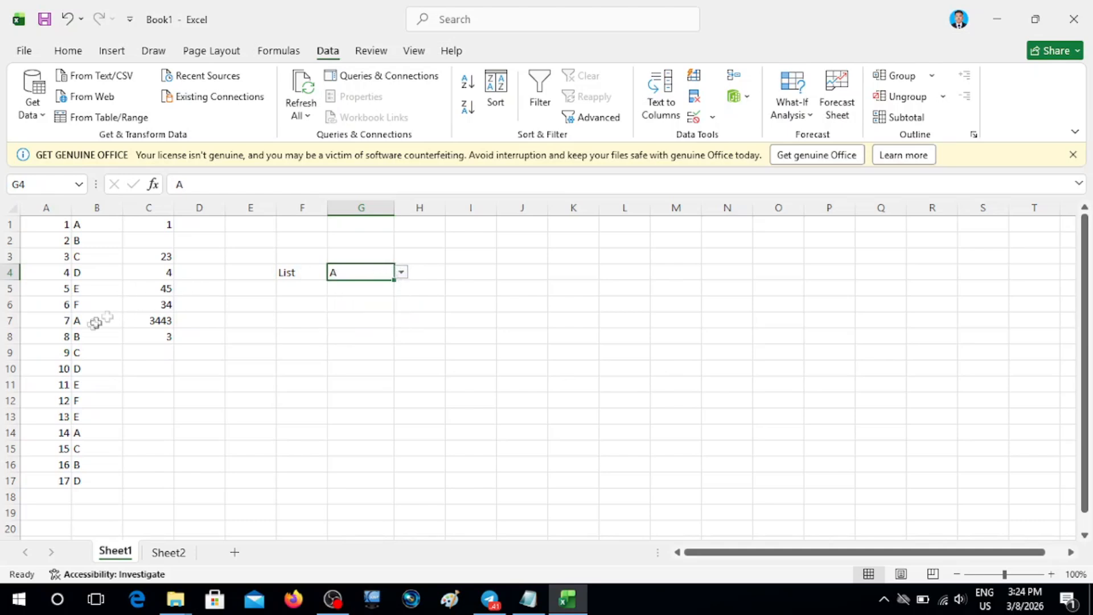
left_click(401, 273)
left_click(354, 296)
left_click(49, 228)
left_click_drag(94, 225, 186, 497)
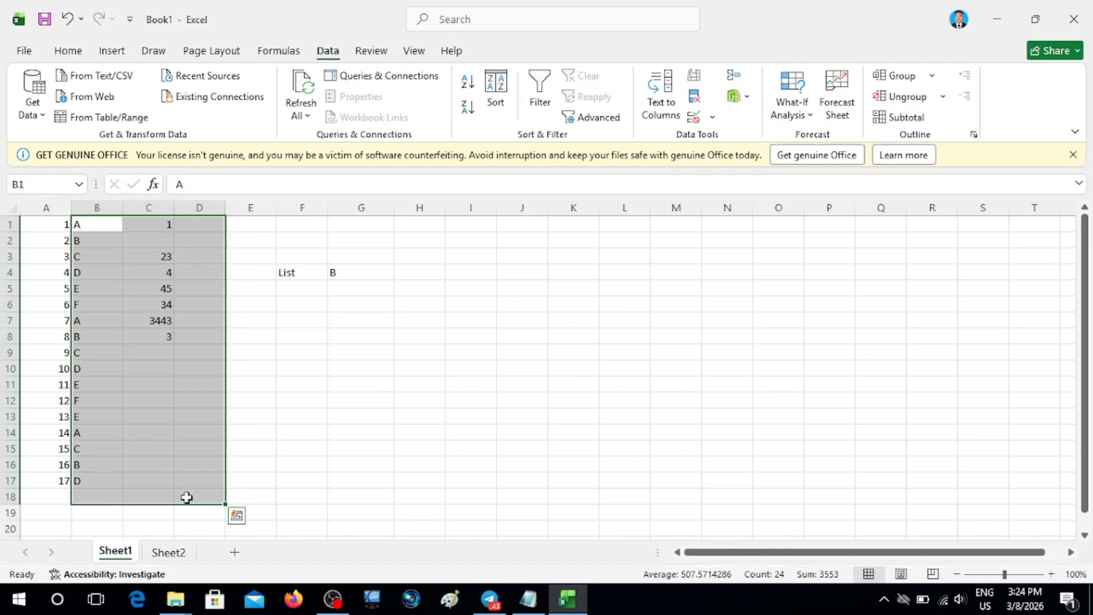
left_click_drag(41, 224, 174, 466)
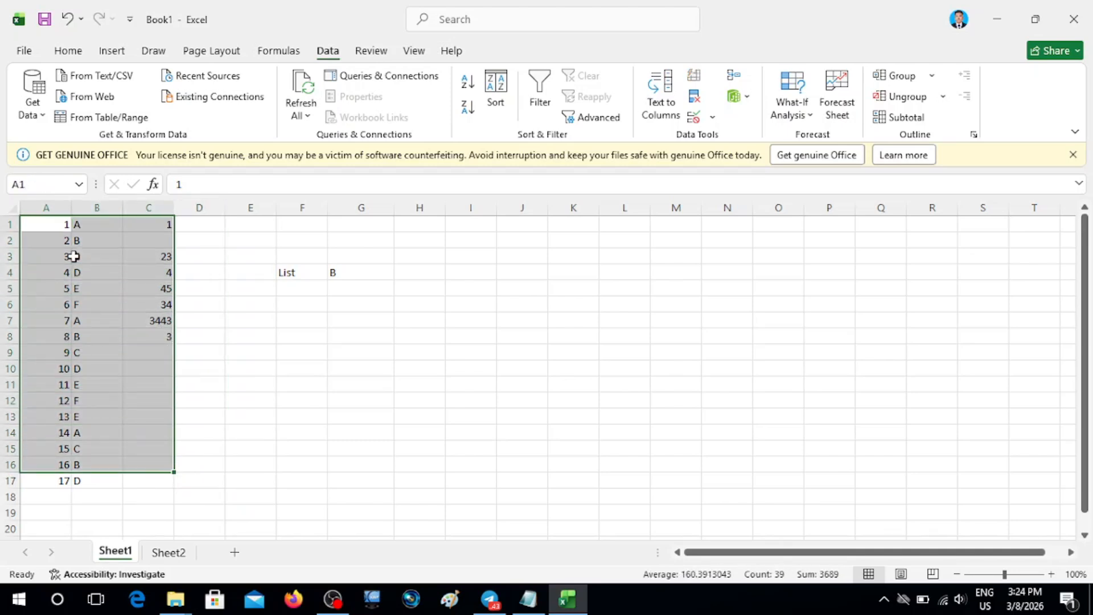
left_click_drag(80, 224, 96, 480)
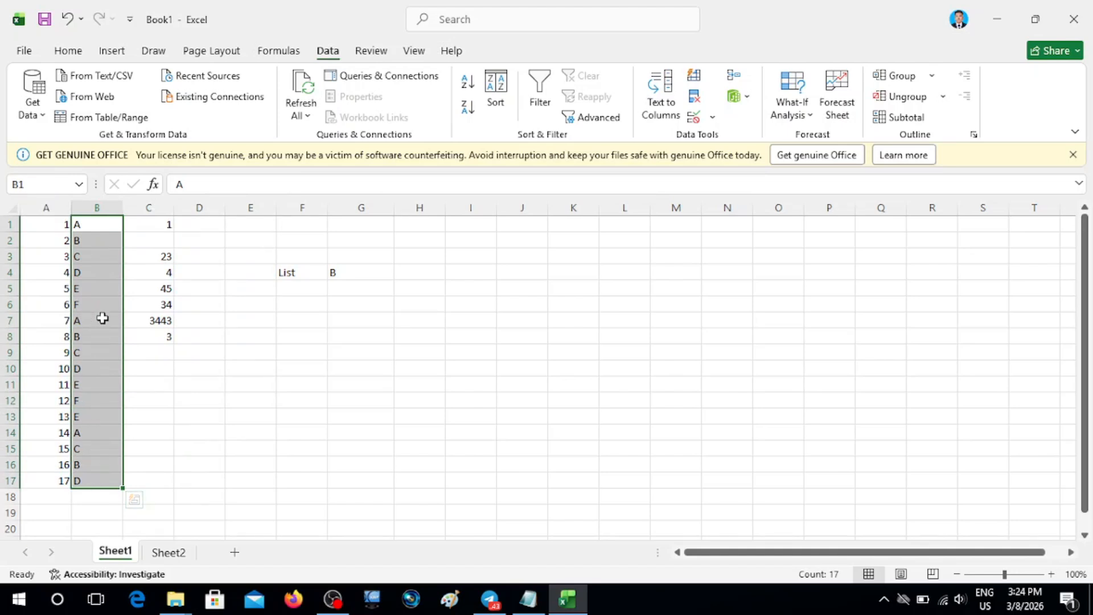
left_click_drag(39, 224, 233, 480)
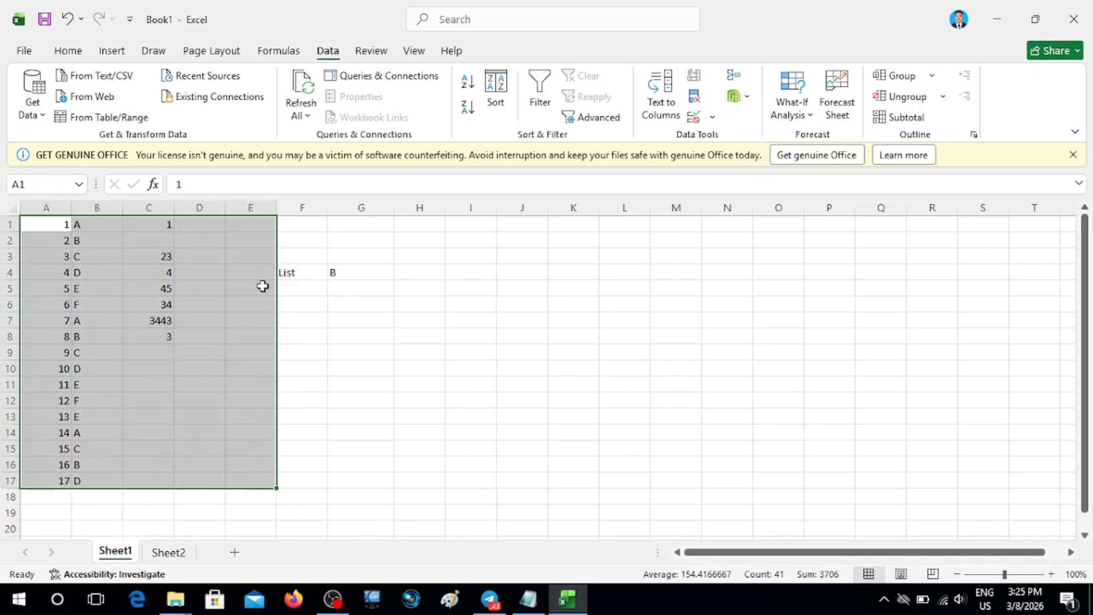
left_click(217, 348)
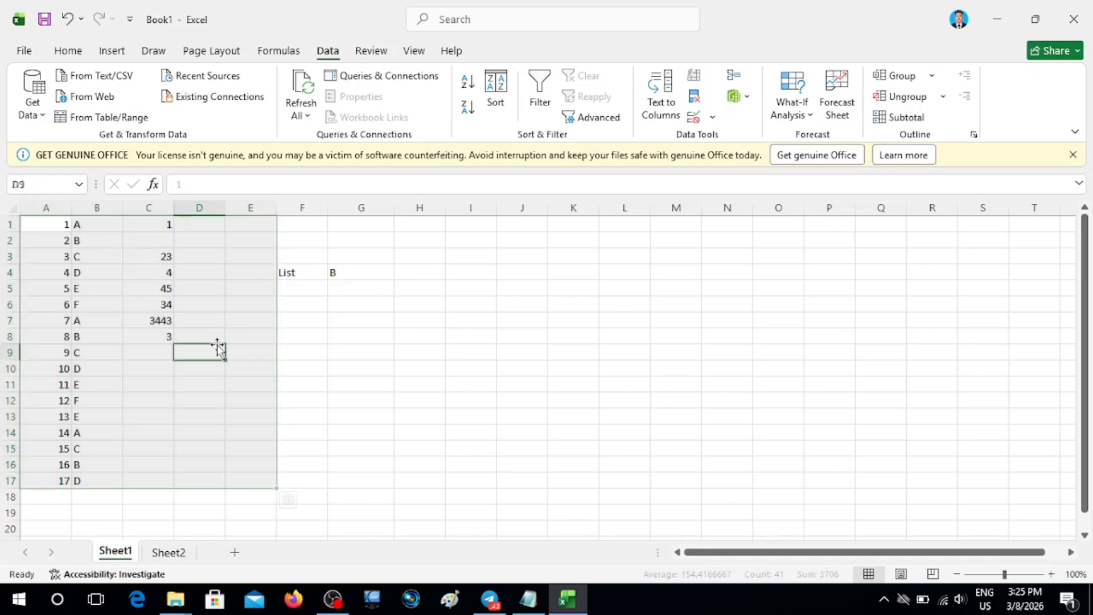
left_click(32, 223)
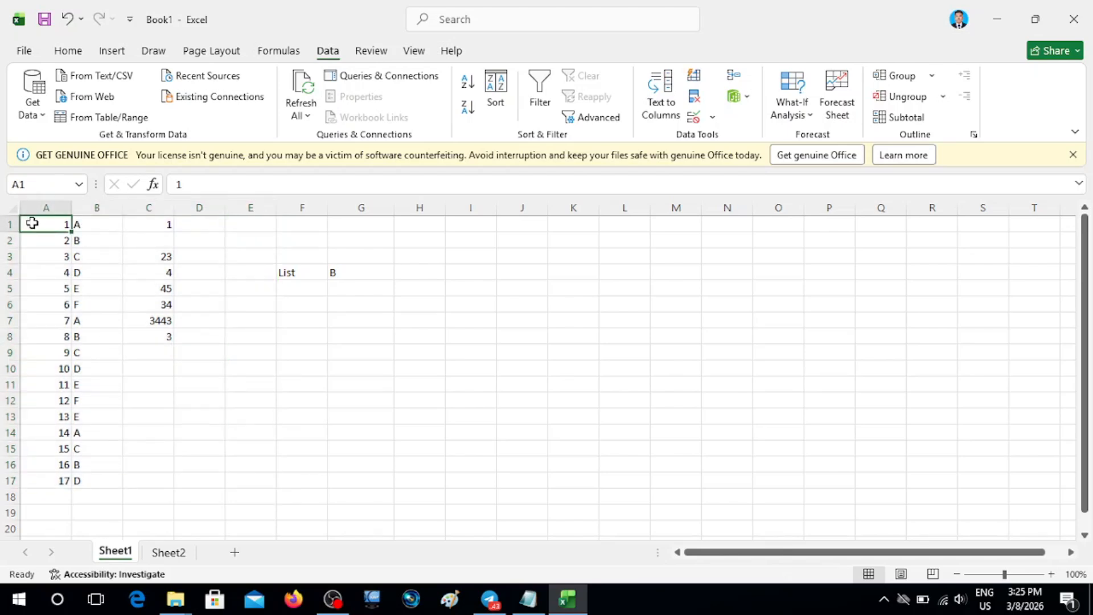
key("shift+Right")
key("shift+Right")
key("shift+space")
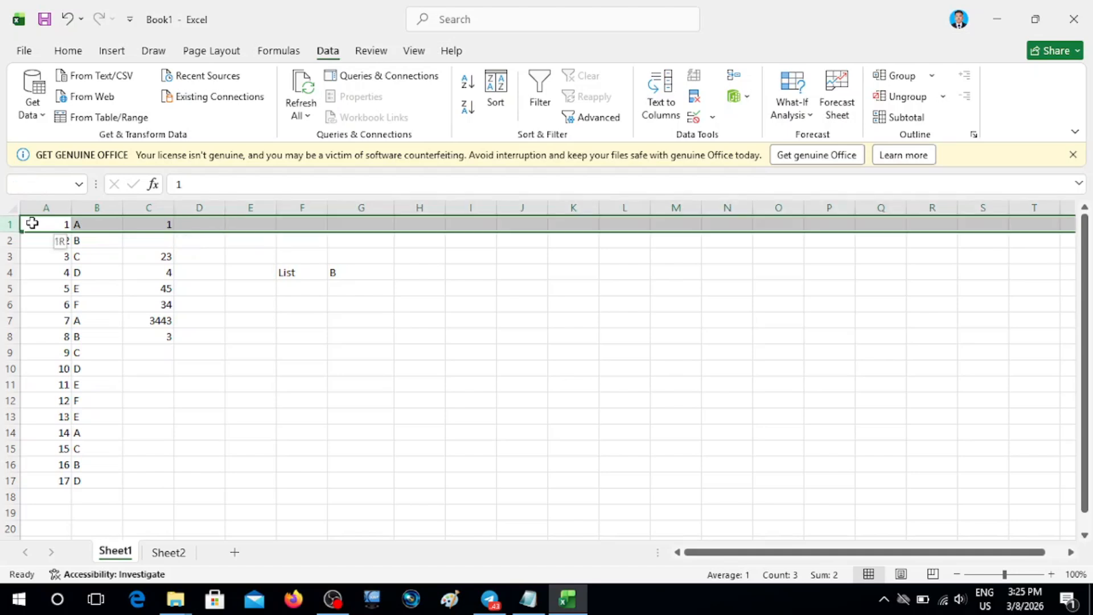
key("ctrl+shift+Left")
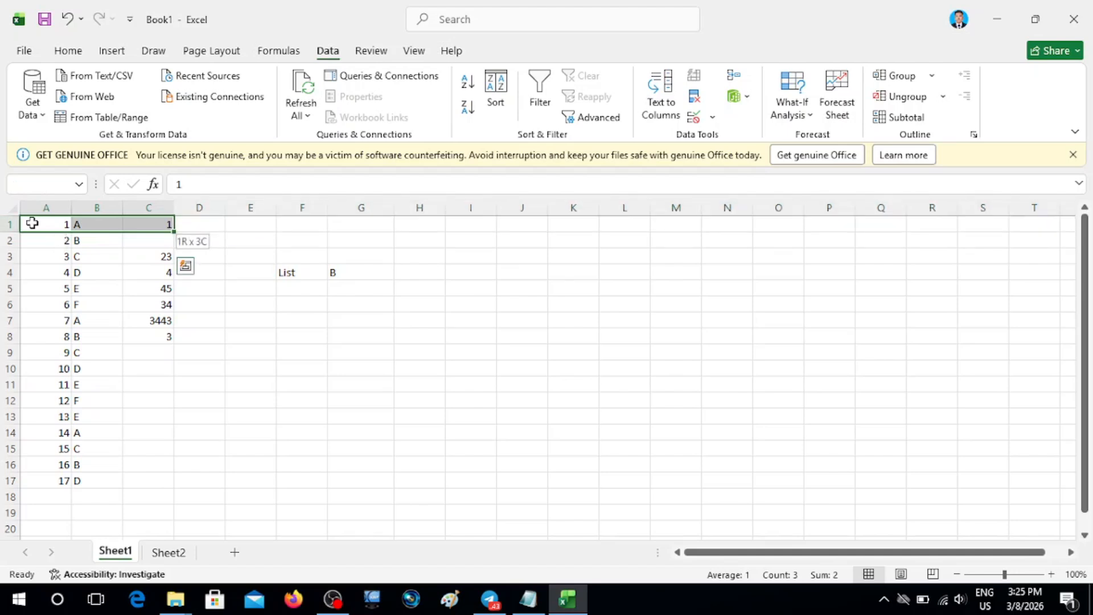
Step: Enter 2 in D1 and 4 in E1 to extend the first row of data
left_click(207, 226)
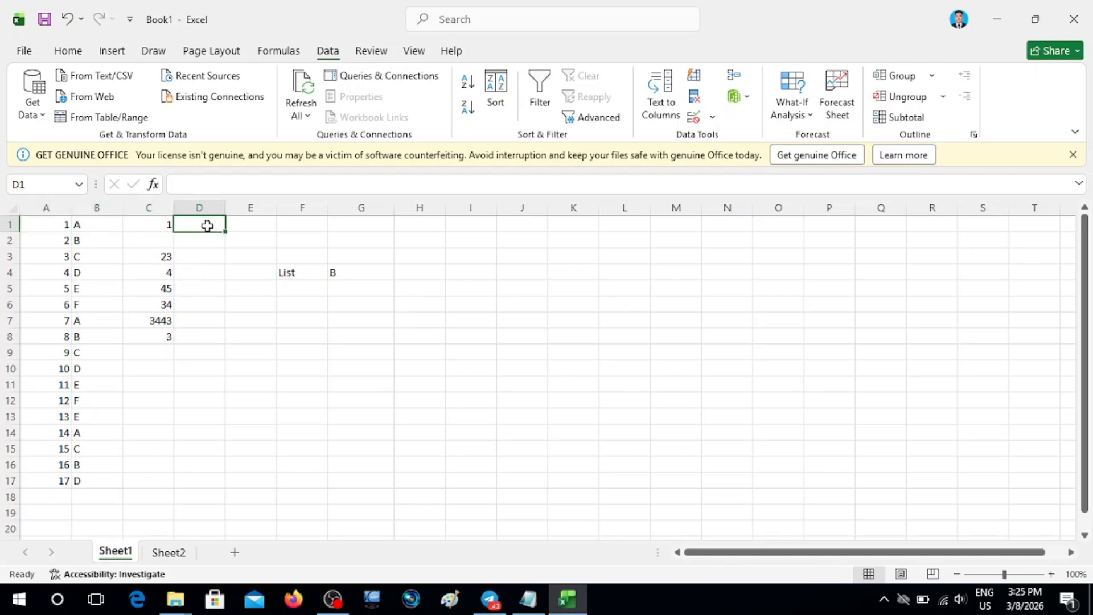
type("1")
type("2")
left_click(243, 226)
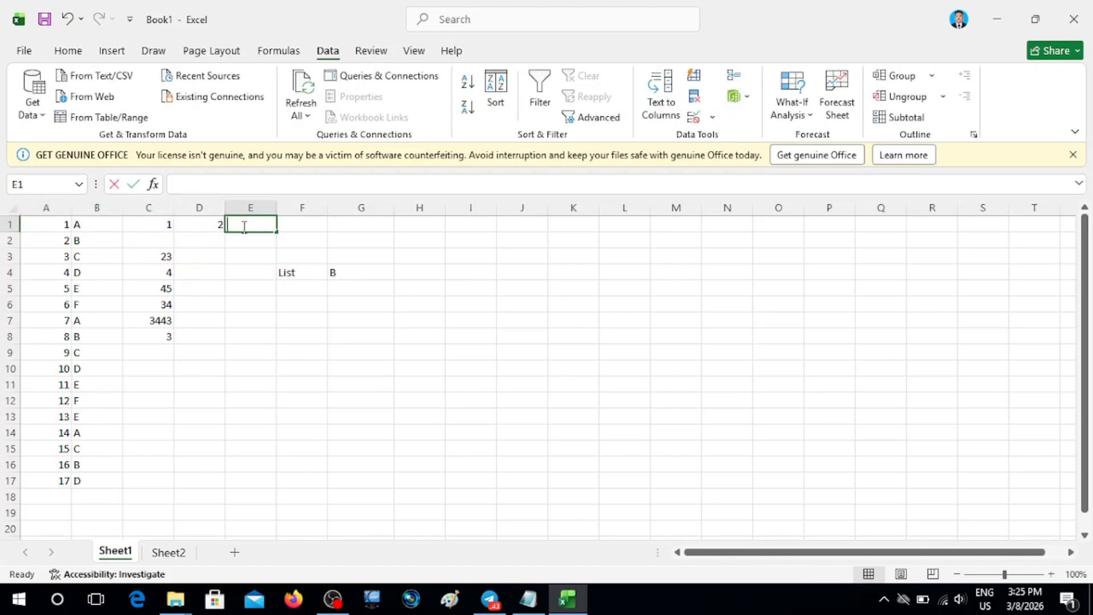
type("4")
left_click(244, 239)
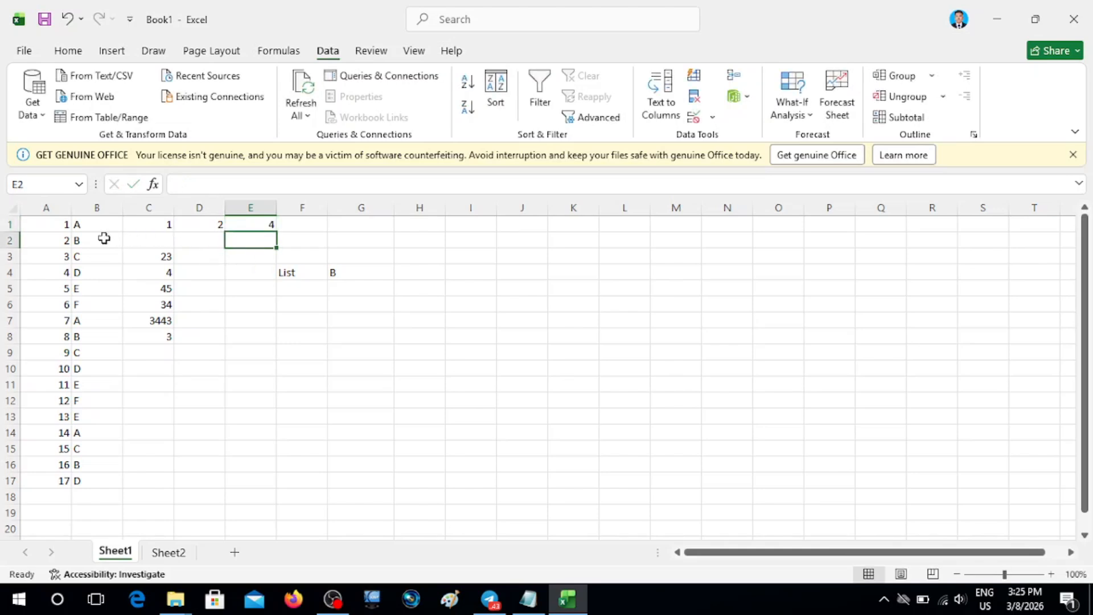
Step: Start a new conditional formatting rule for A1:E17 that uses a formula to determine which cells to format
left_click(45, 224)
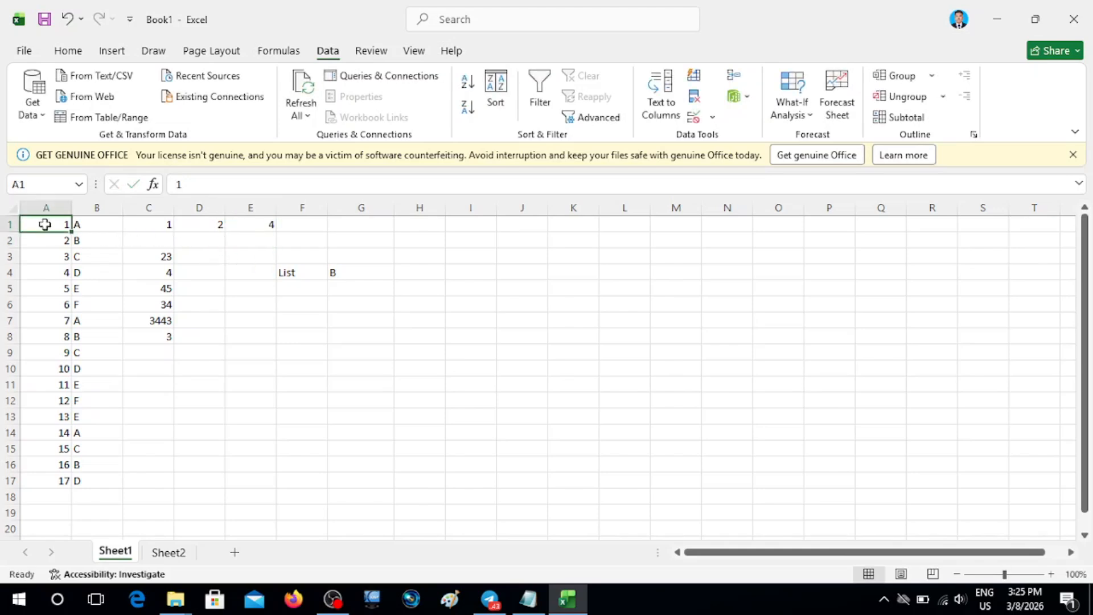
key("ctrl+shift+Right")
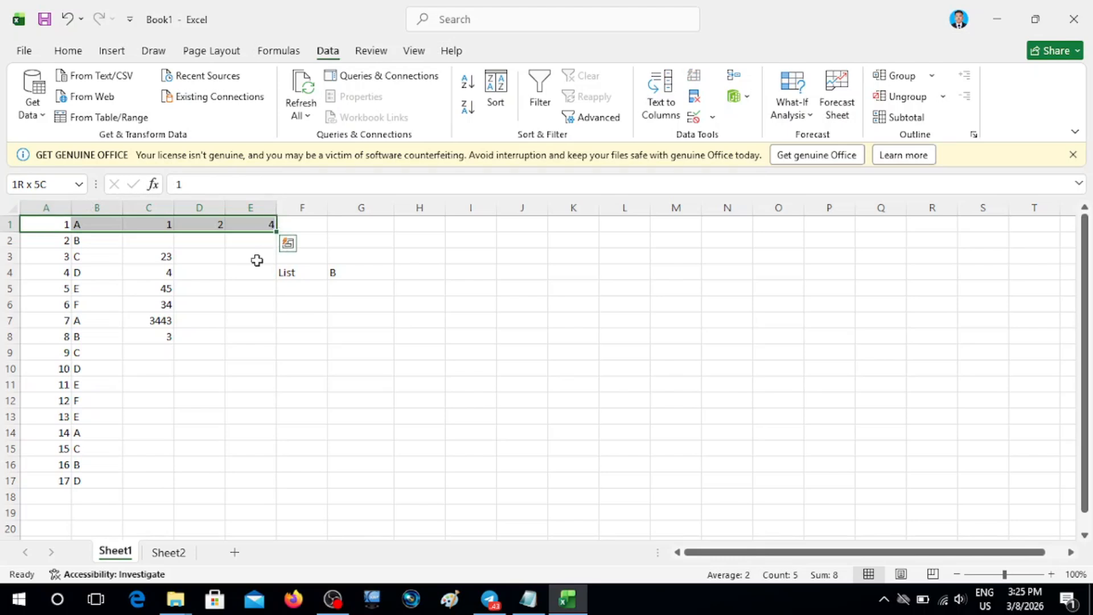
key("ctrl+shift+Down")
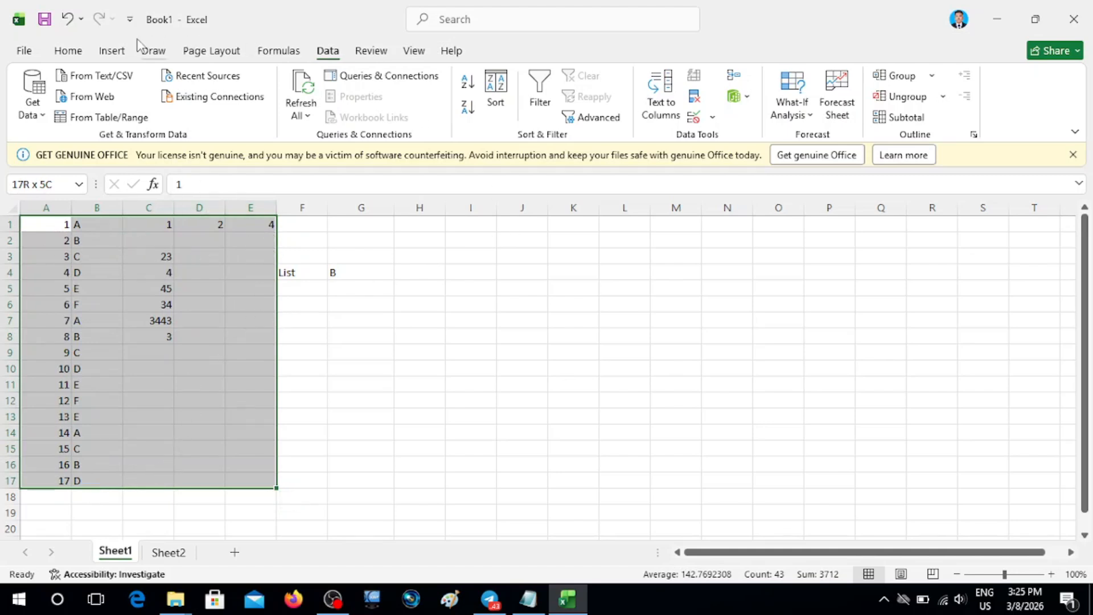
left_click(64, 51)
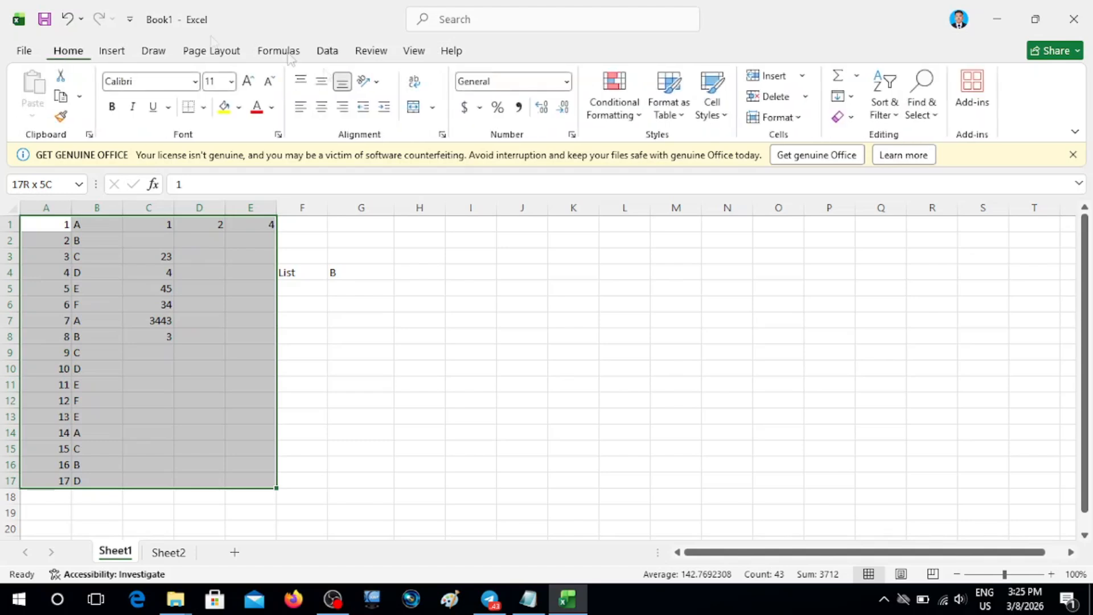
left_click(599, 115)
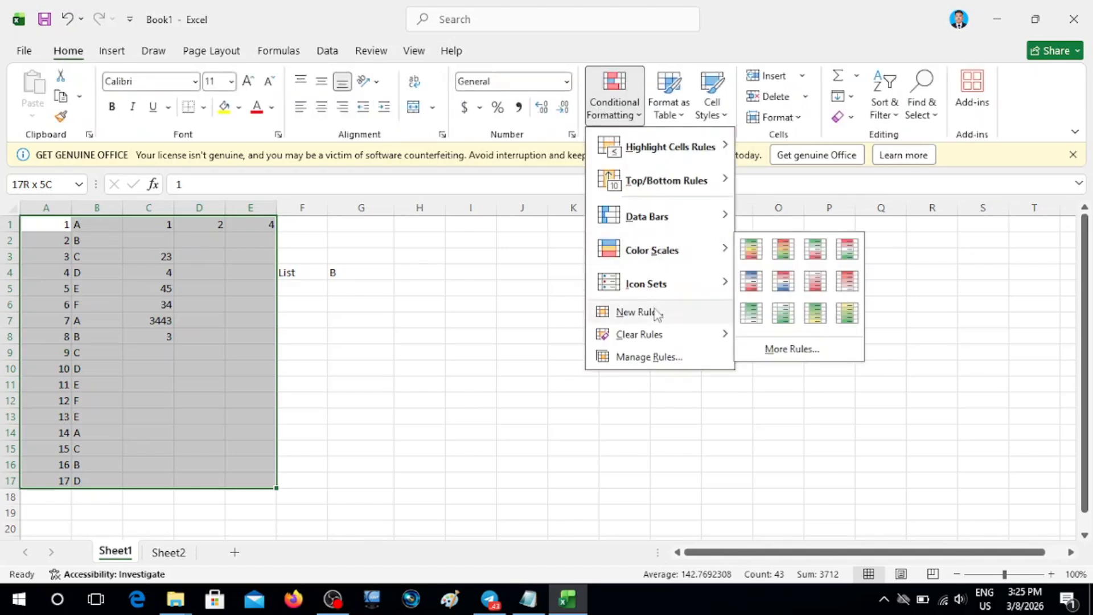
left_click(686, 314)
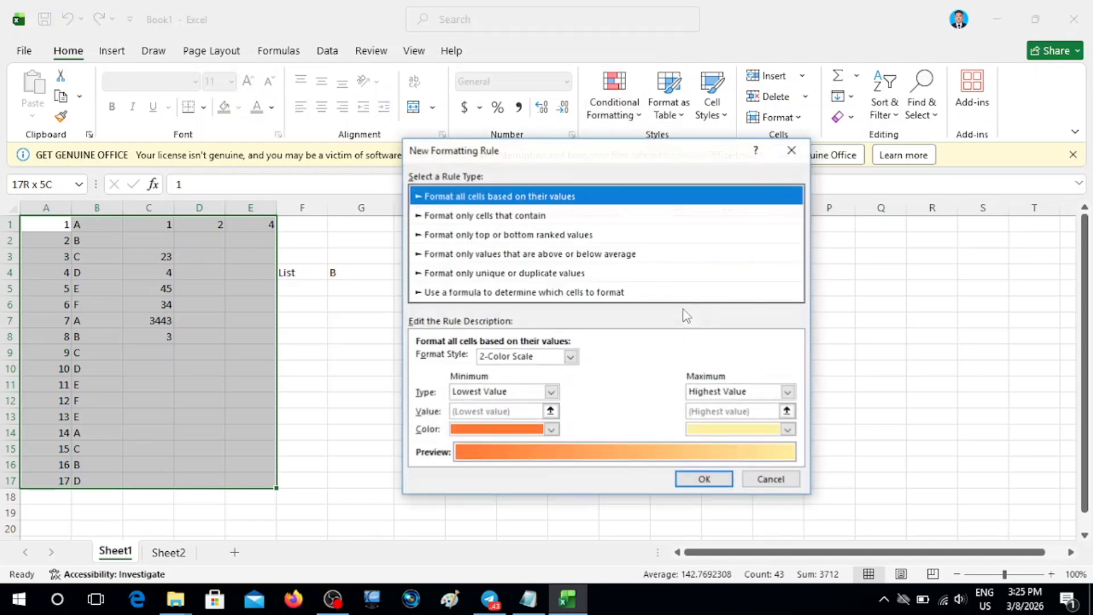
left_click(454, 295)
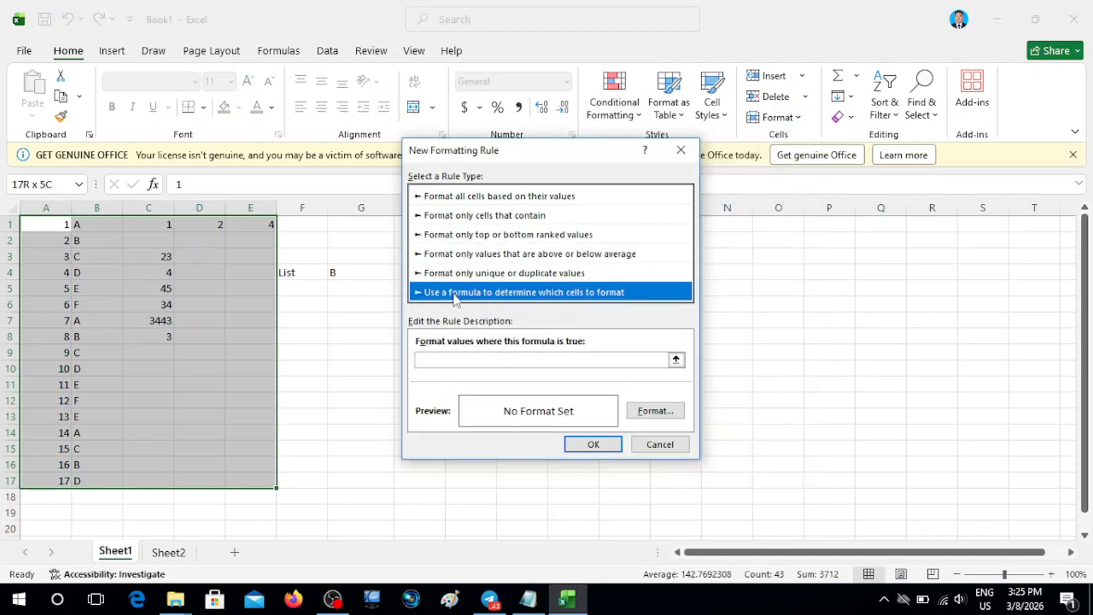
Step: Enter the rule formula =$B$1=$G$4 to compare the letter cell B1 with the dropdown cell G4
left_click(514, 359)
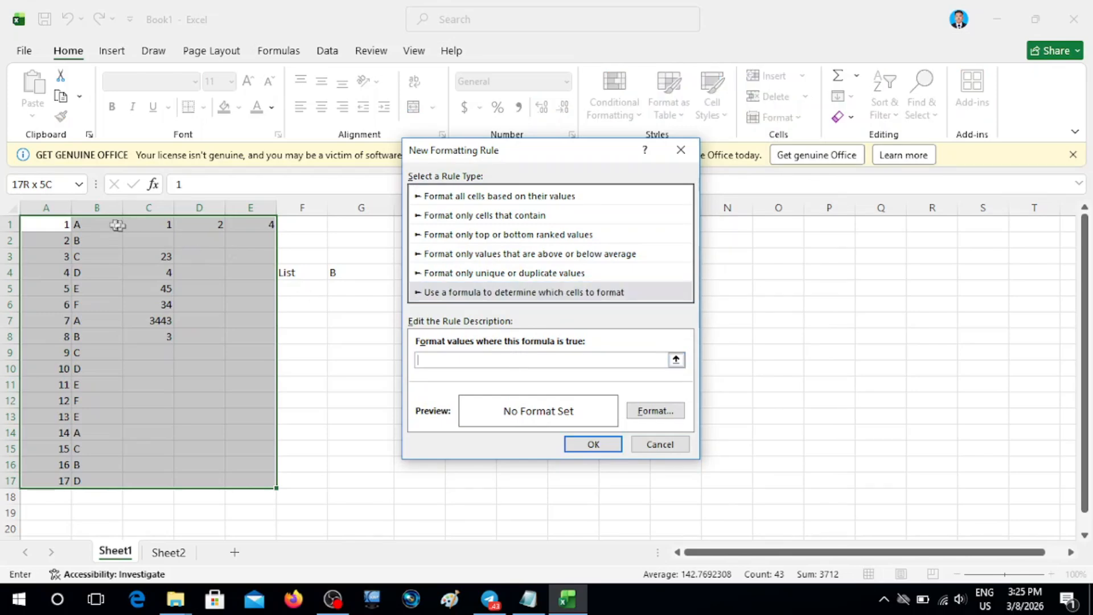
left_click(95, 224)
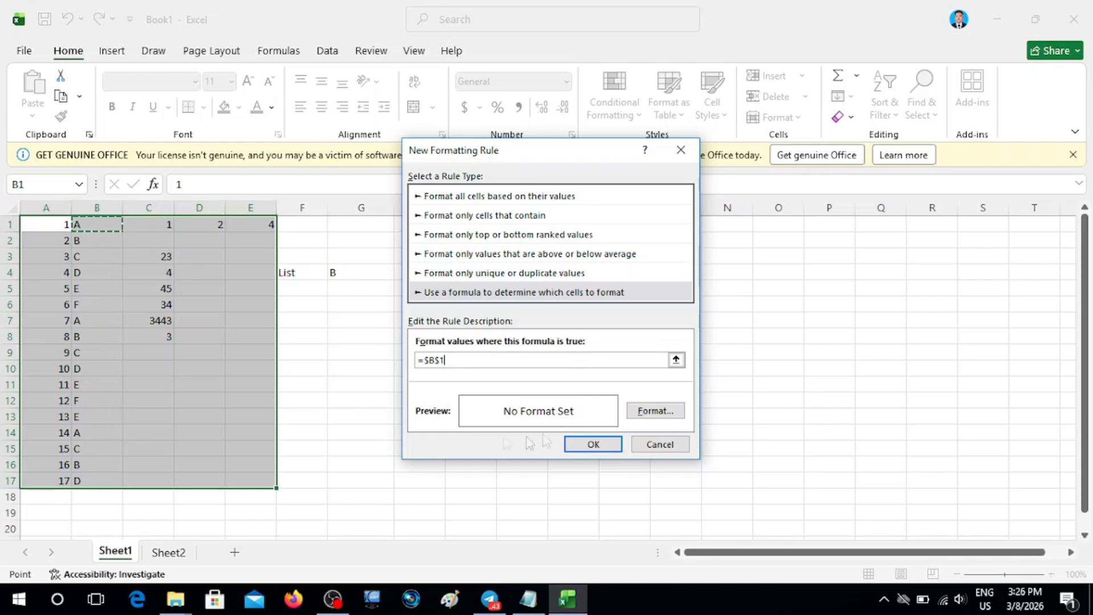
type("=")
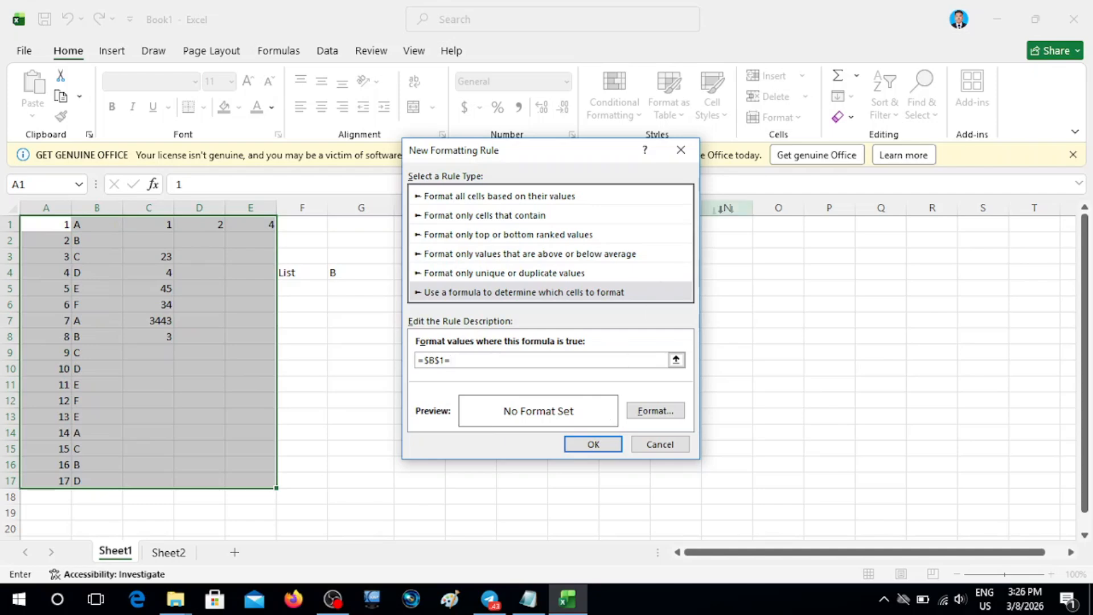
left_click_drag(587, 152, 883, 211)
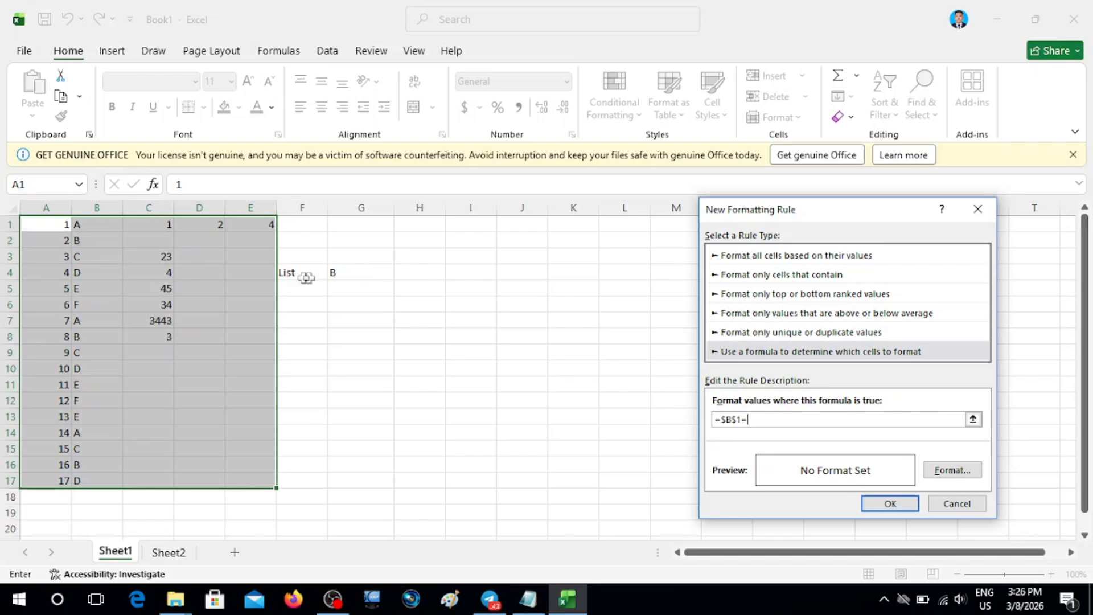
left_click(370, 274)
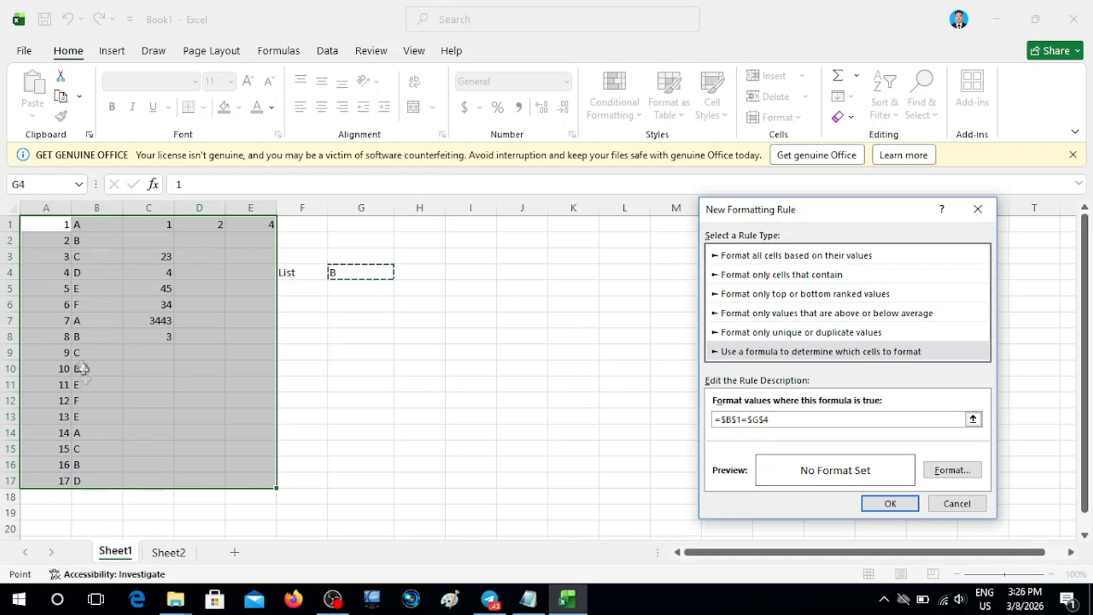
Step: Set the conditional formatting rule's fill to the standard green colour
left_click(965, 471)
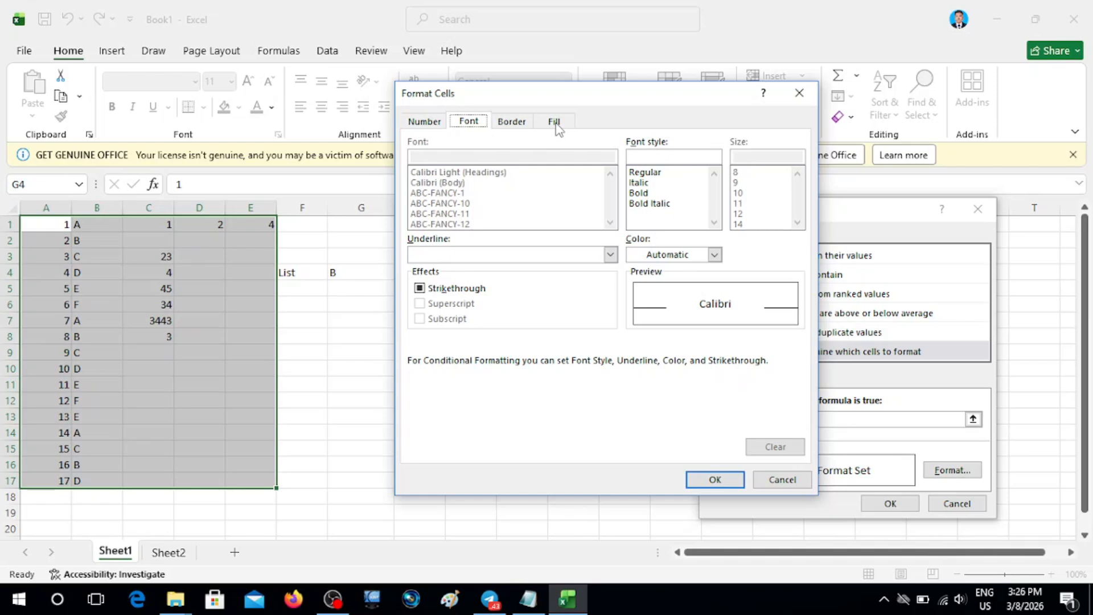
left_click(555, 122)
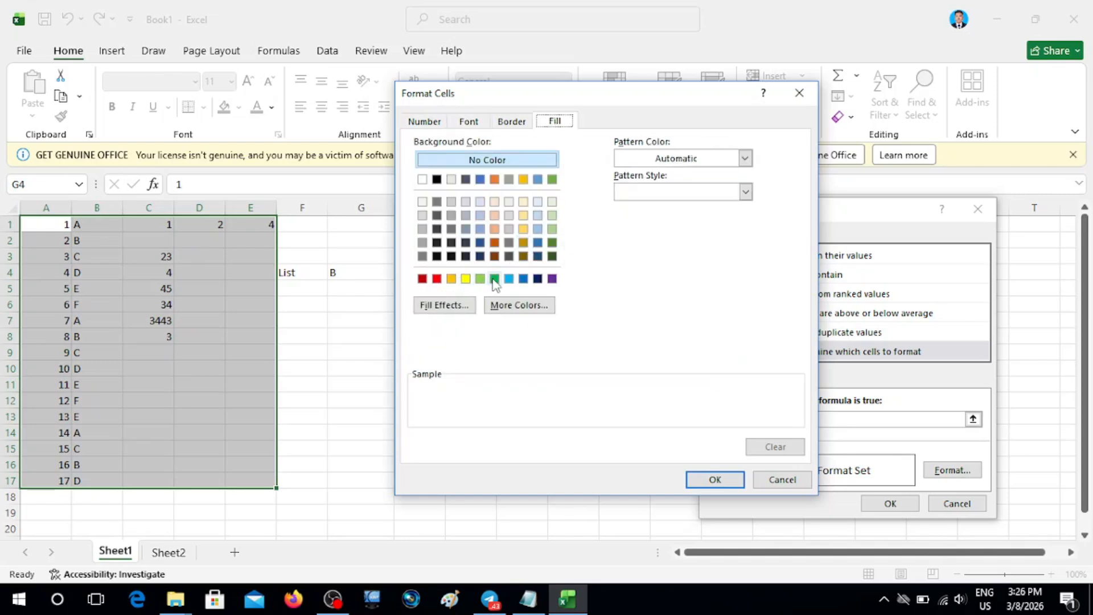
left_click(494, 279)
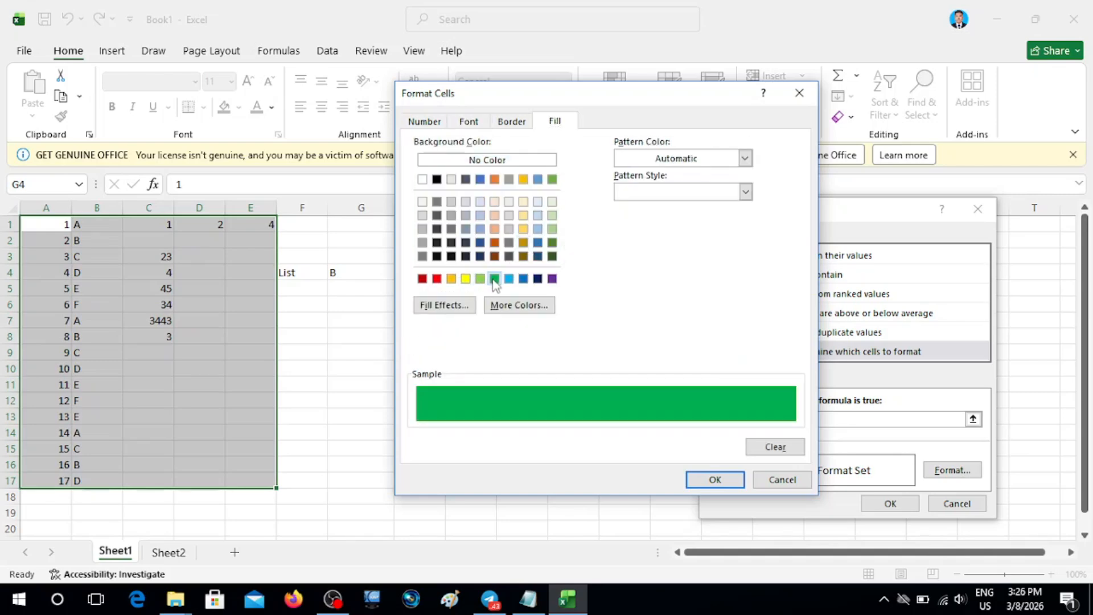
left_click(698, 484)
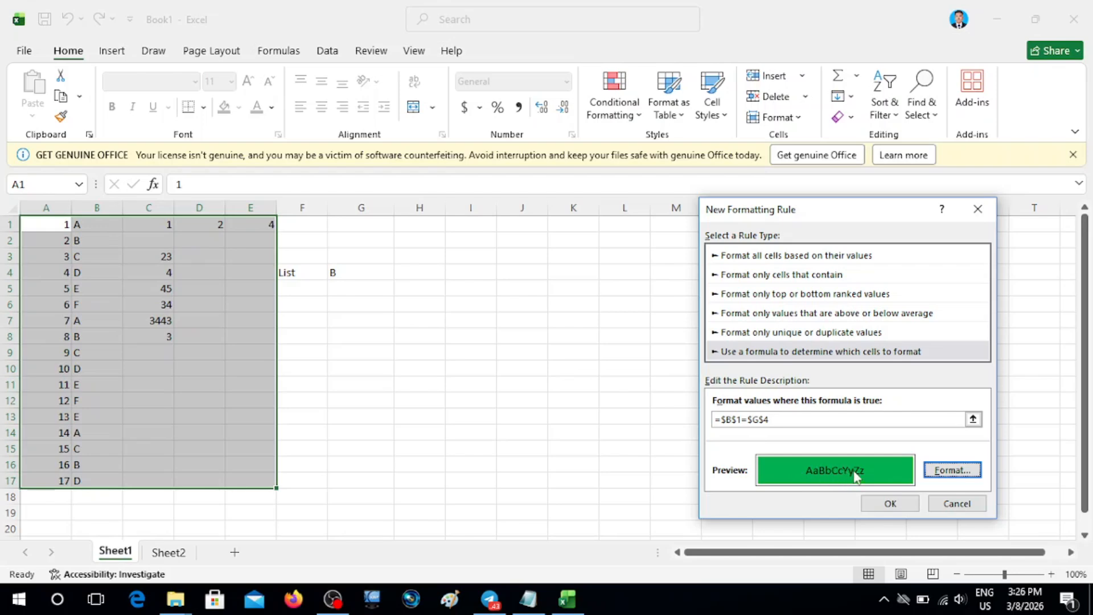
Step: Change the conditional formatting rule's fill colour to black
left_click(952, 471)
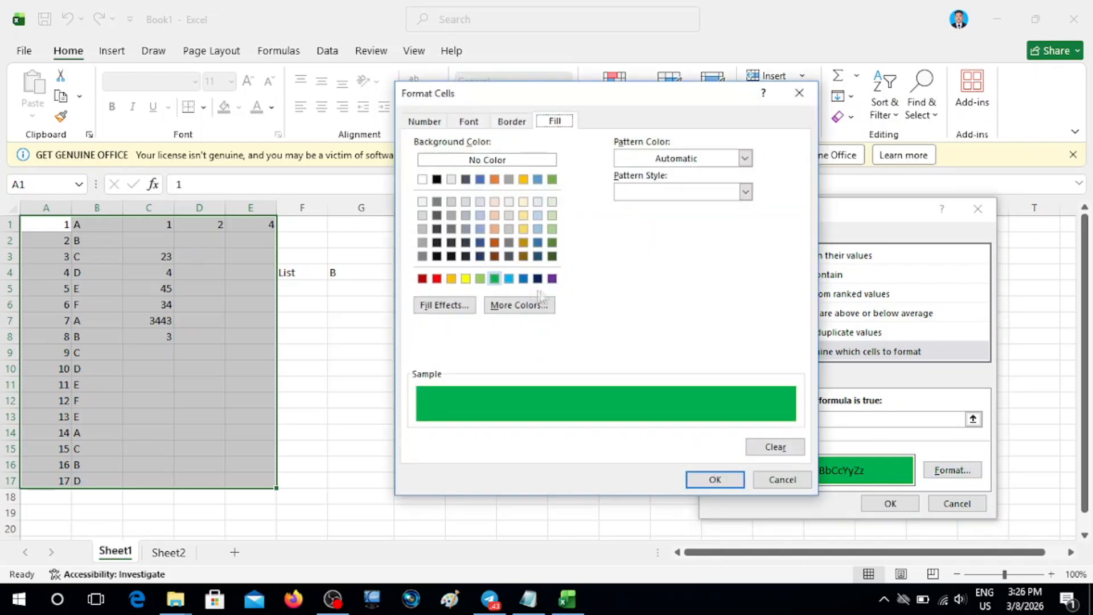
left_click(437, 179)
left_click(712, 479)
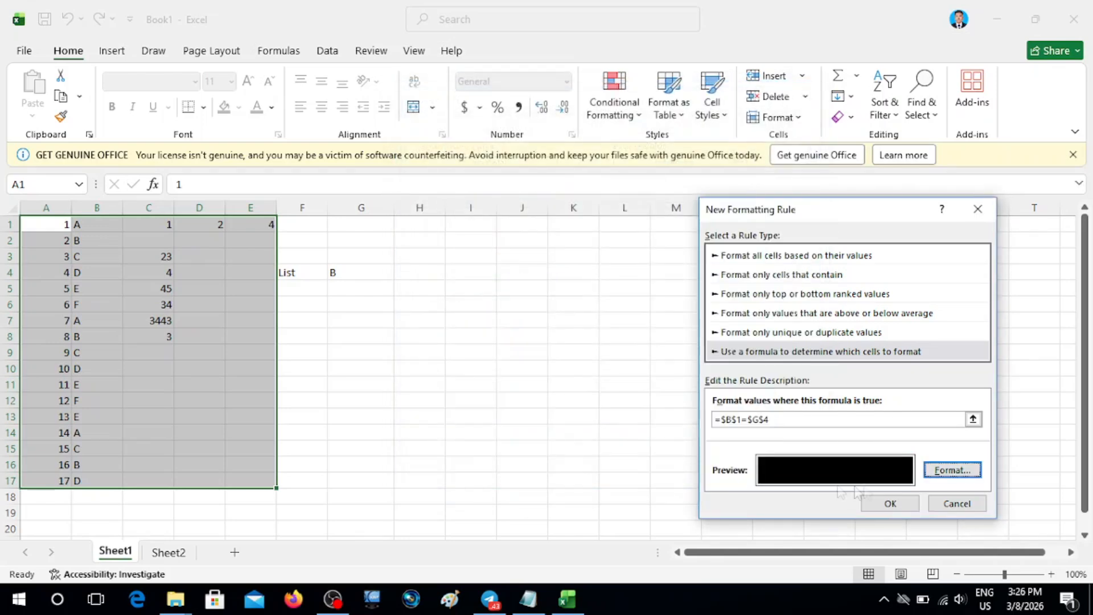
Step: Restore the standard green fill for the rule and apply the conditional formatting to A1:E17
left_click(952, 471)
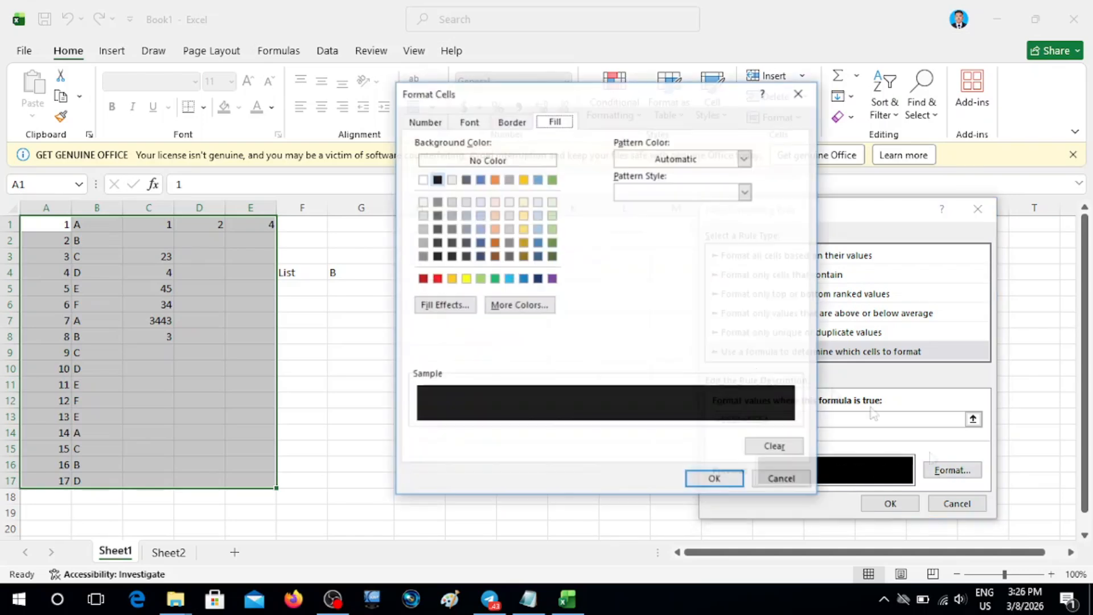
left_click(494, 279)
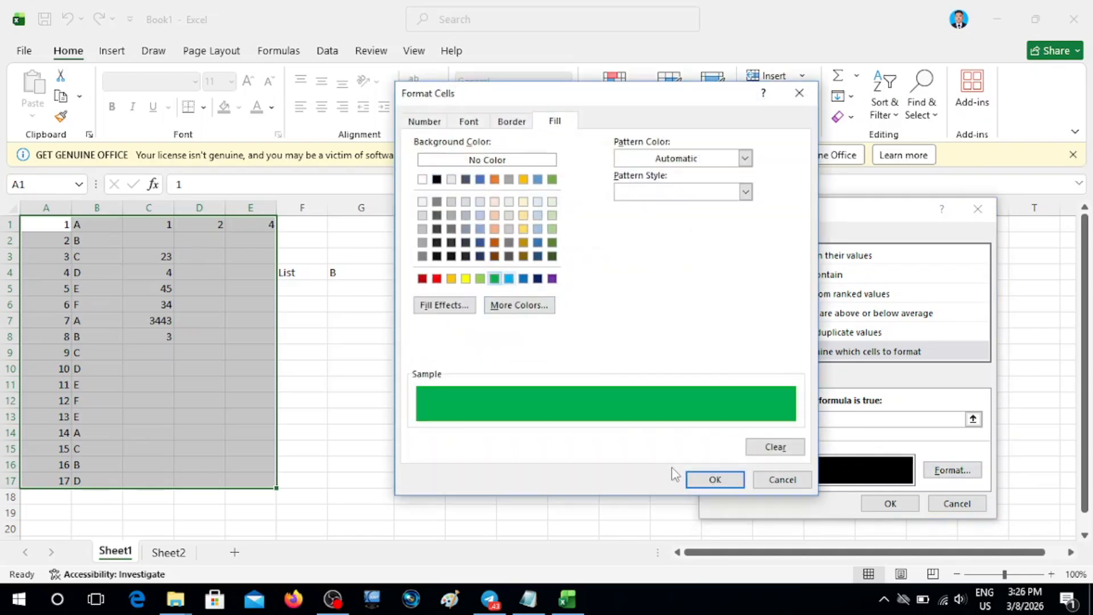
left_click(715, 480)
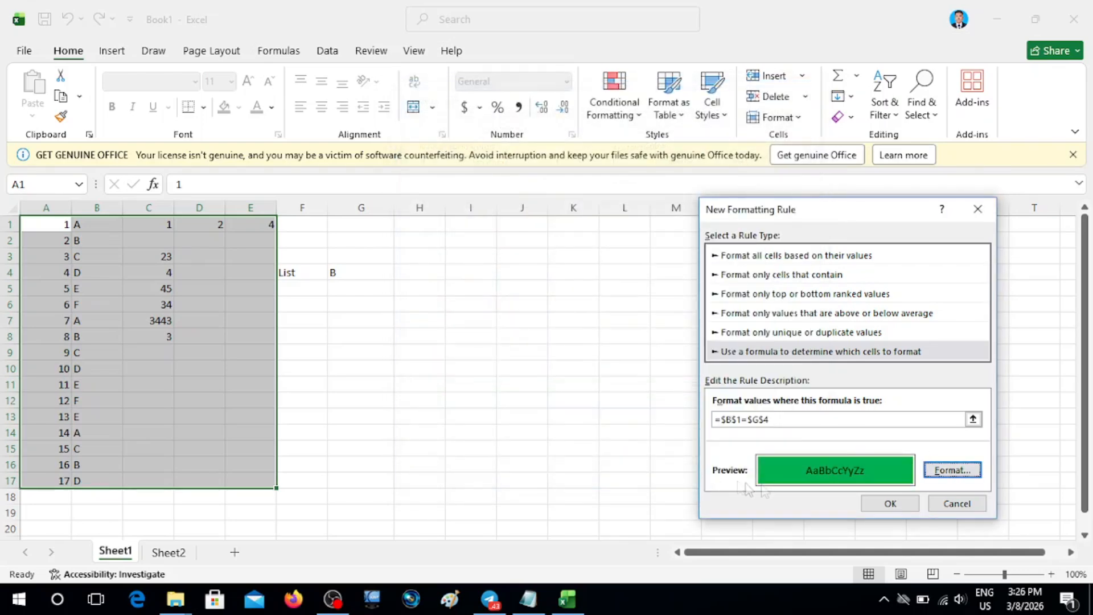
left_click(889, 504)
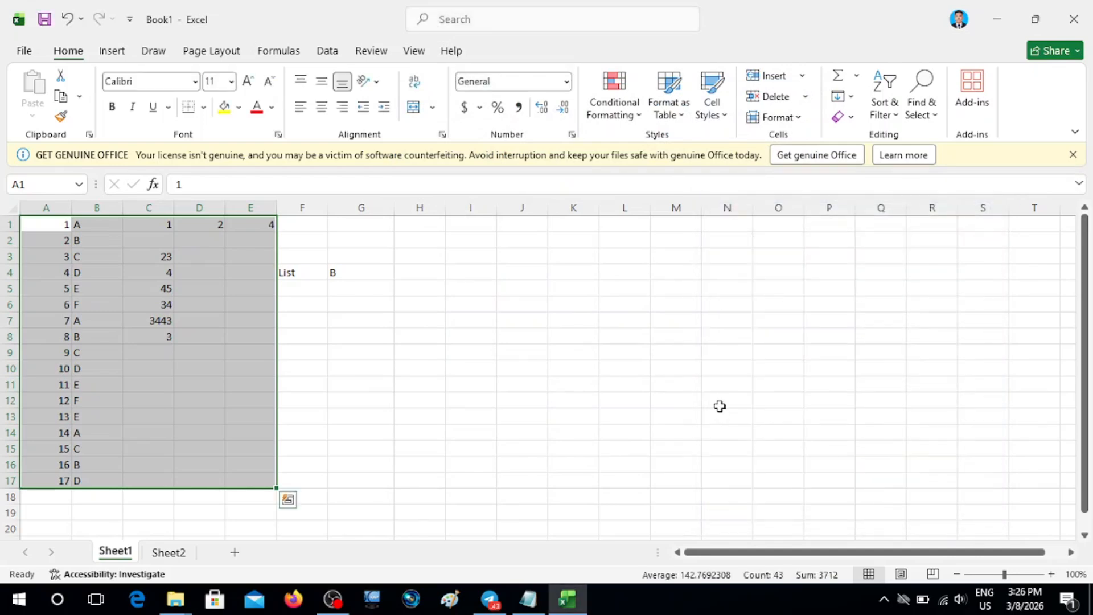
Step: Test the row highlighting by choosing C, D and finally F from the dropdown in G4, and minimize the workbook window
left_click(381, 271)
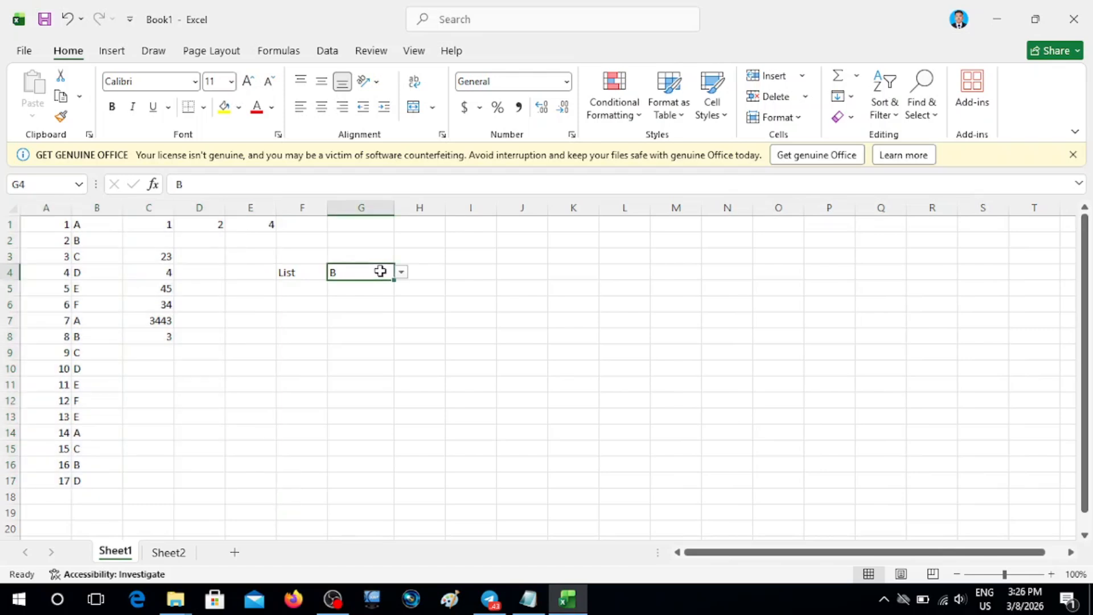
left_click(401, 274)
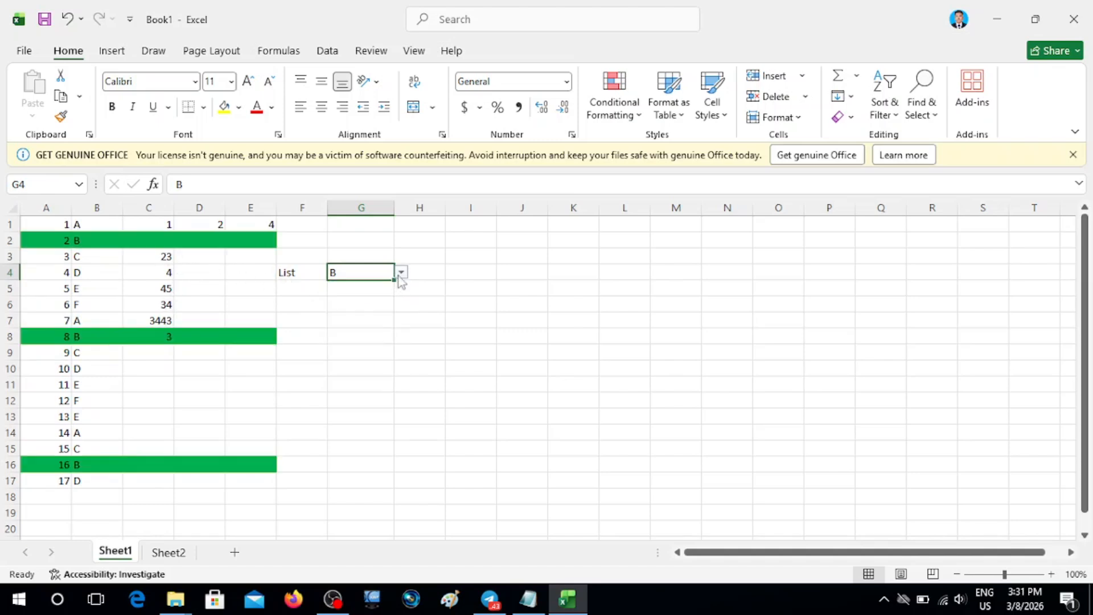
left_click(402, 275)
left_click(373, 307)
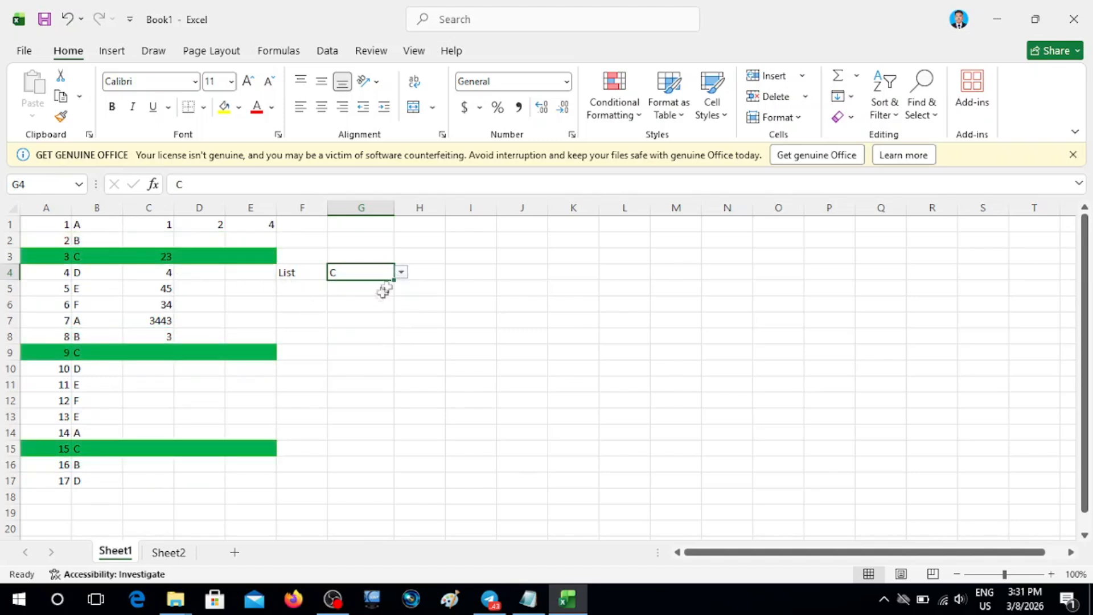
left_click(402, 274)
left_click(369, 318)
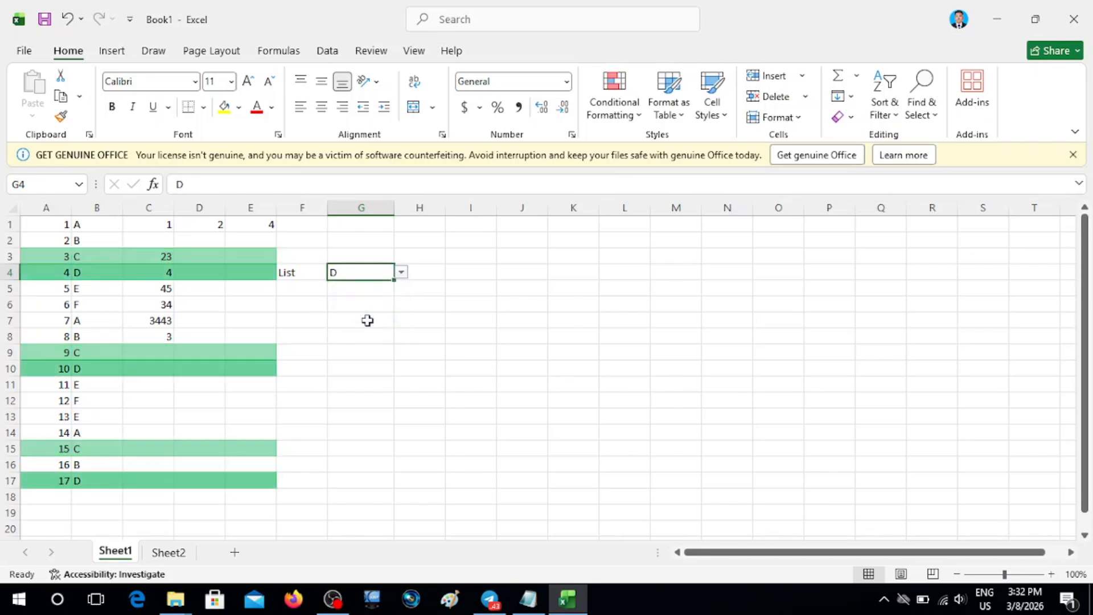
left_click(402, 273)
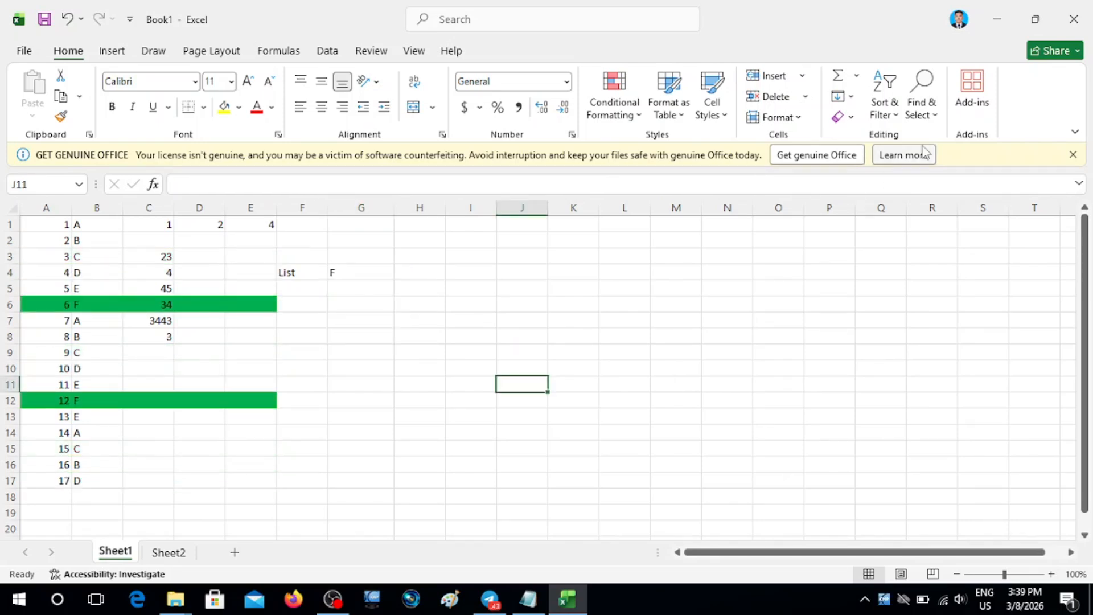
left_click(1002, 25)
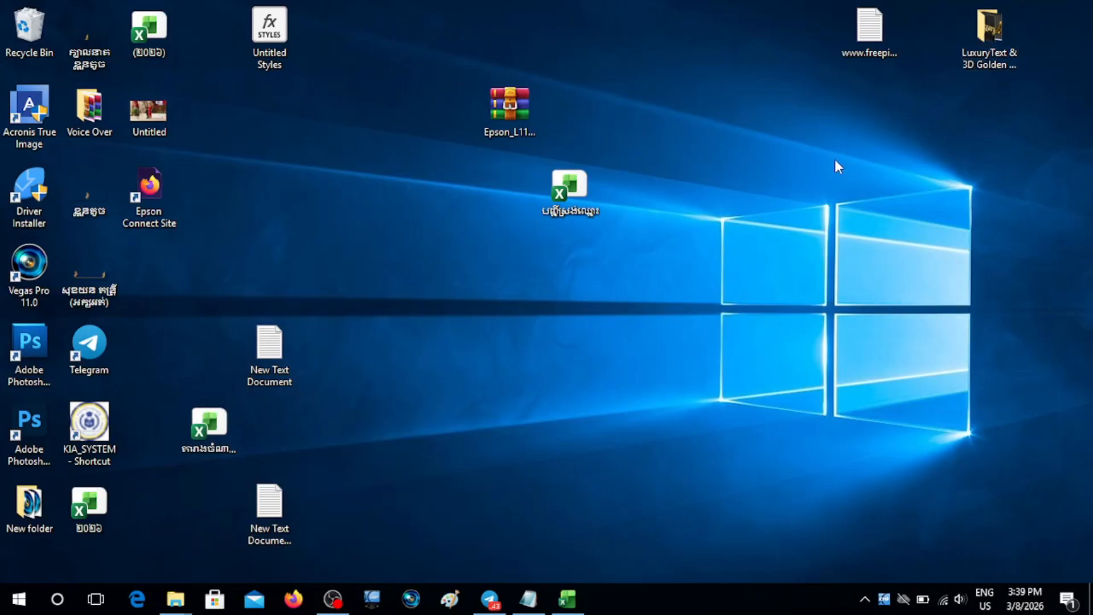